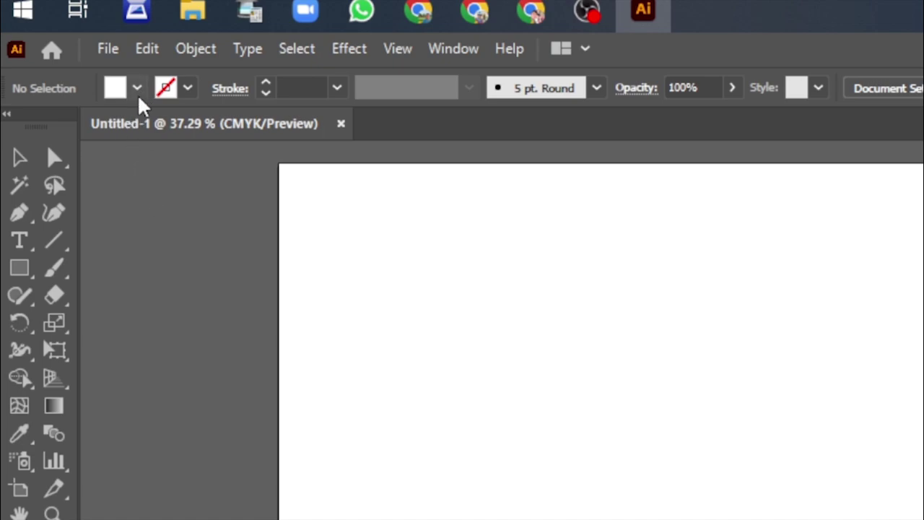
# - Set the fill to light blue with no stroke and draw a rectangle covering the whole artboard
pyautogui.click(123, 129)
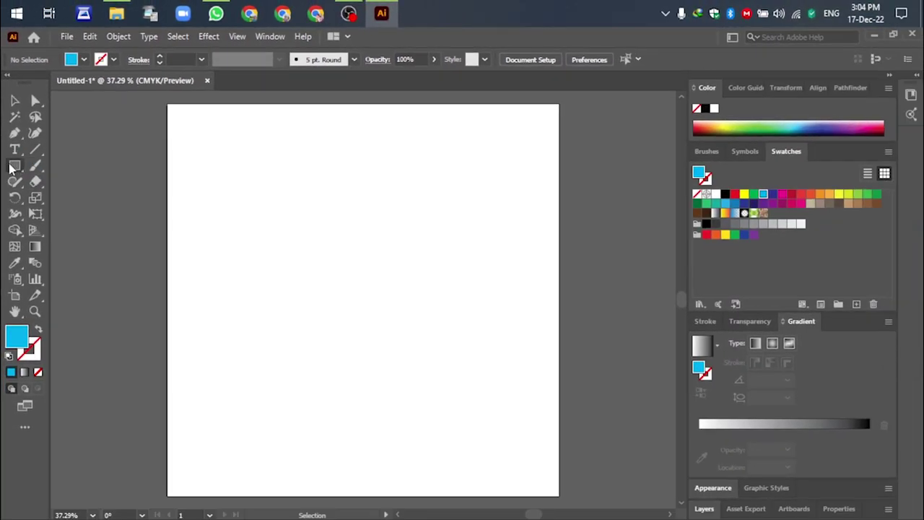
pyautogui.click(15, 165)
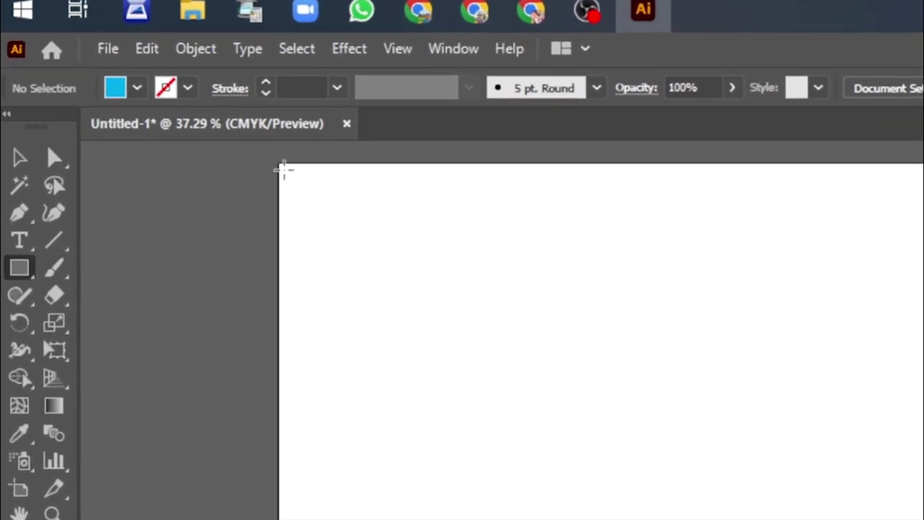
pyautogui.moveTo(279, 163); pyautogui.dragTo(923, 519)
pyautogui.moveTo(553, 497); pyautogui.dragTo(554, 486)
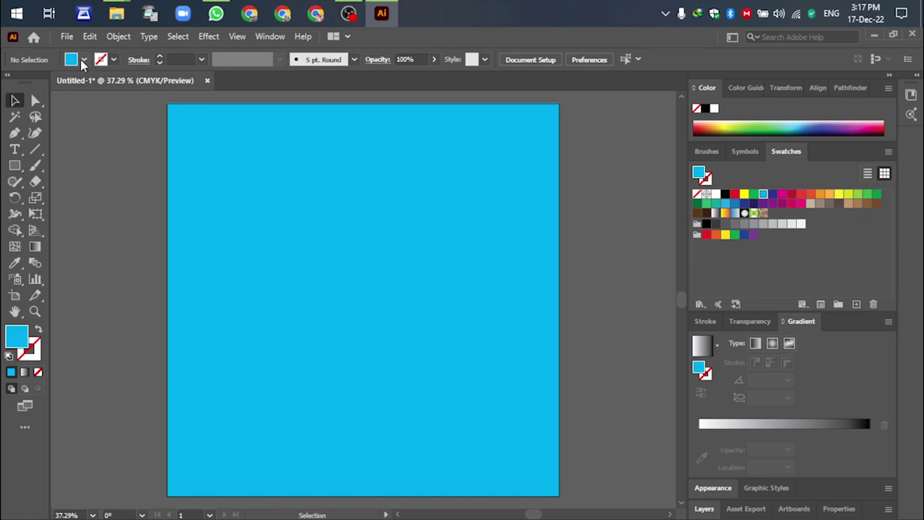
# - Add a near-white gradient mesh point to the blue rectangle, slightly left of and below its centre, and deselect it
pyautogui.click(84, 59)
pyautogui.click(186, 178)
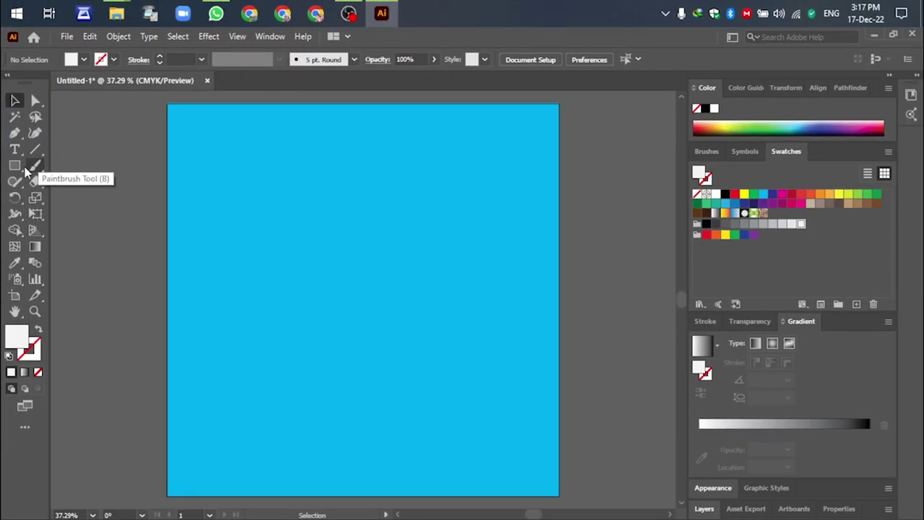
pyautogui.click(15, 247)
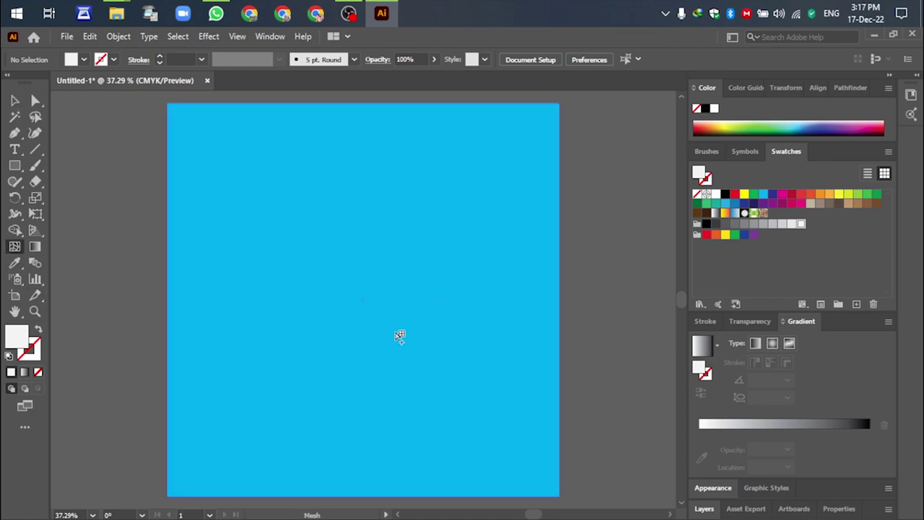
pyautogui.click(307, 322)
pyautogui.click(14, 100)
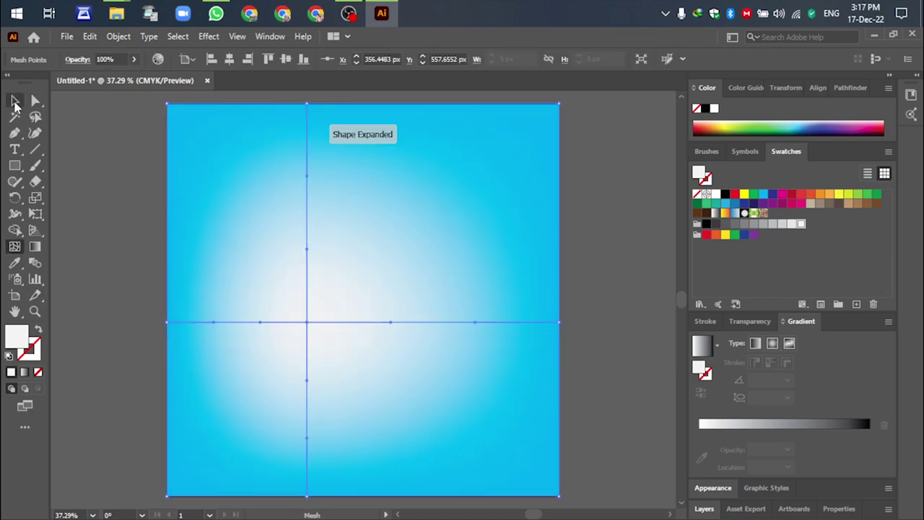
pyautogui.click(119, 168)
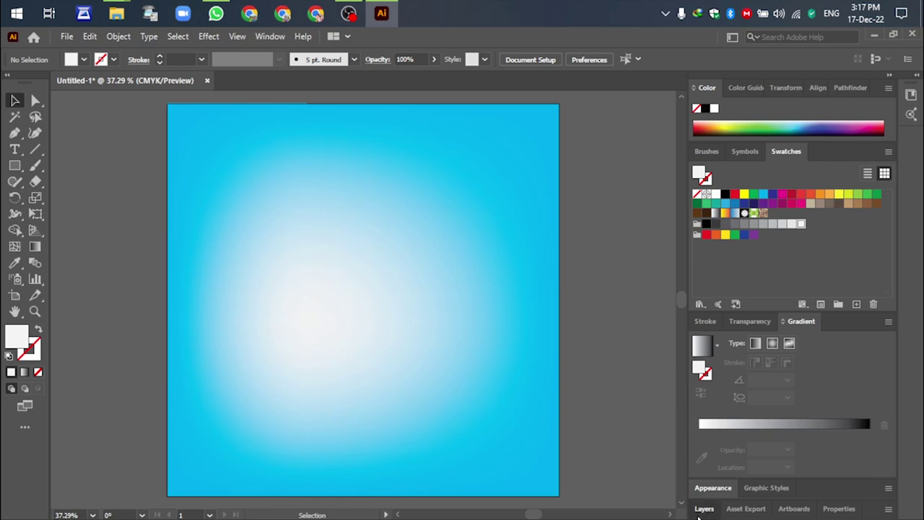
# - Lock Layer 1 with the background and add a new layer above it
pyautogui.click(704, 509)
pyautogui.click(712, 429)
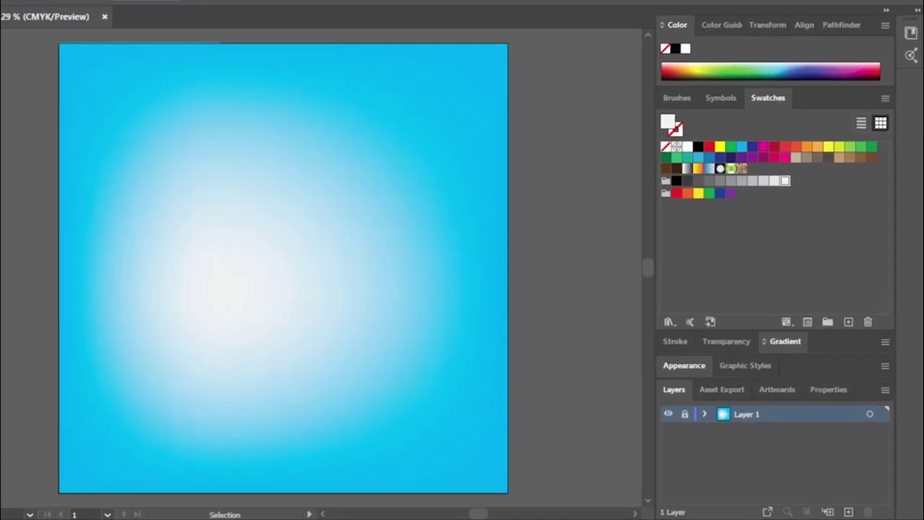
pyautogui.click(857, 513)
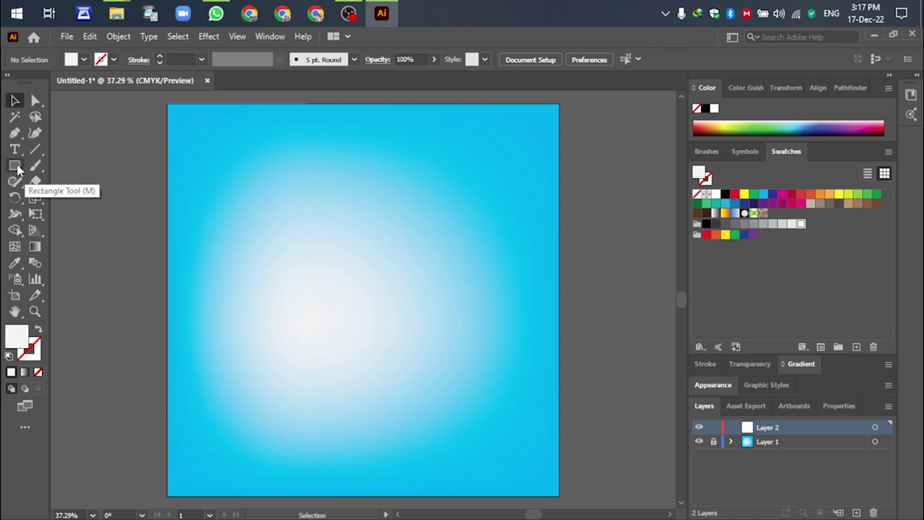
# - Draw a small square near the artboard's upper-left corner and fill it with the white-to-black linear gradient
pyautogui.click(15, 166)
pyautogui.moveTo(190, 129); pyautogui.dragTo(244, 182)
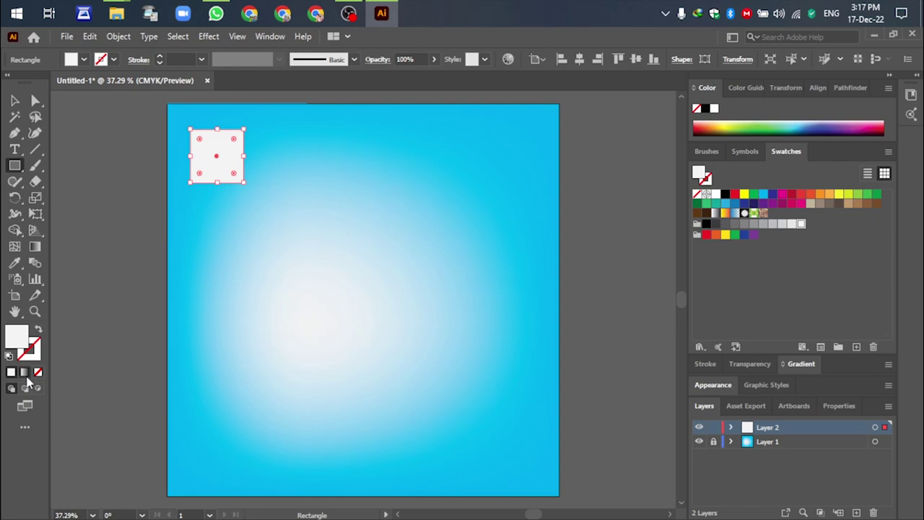
pyautogui.click(801, 365)
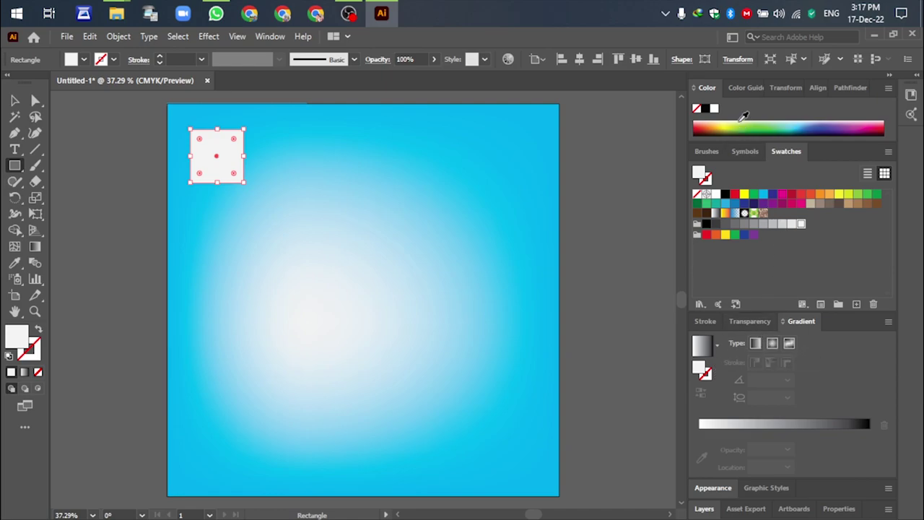
pyautogui.click(742, 122)
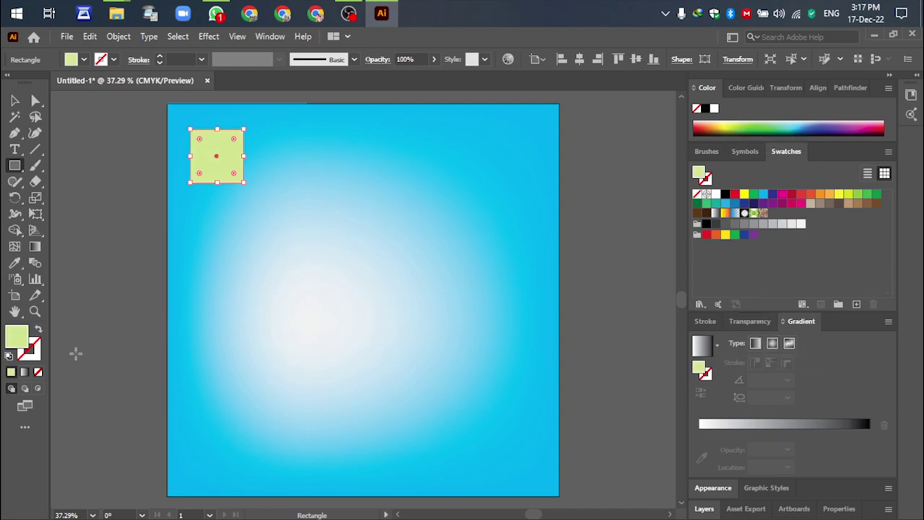
pyautogui.click(24, 372)
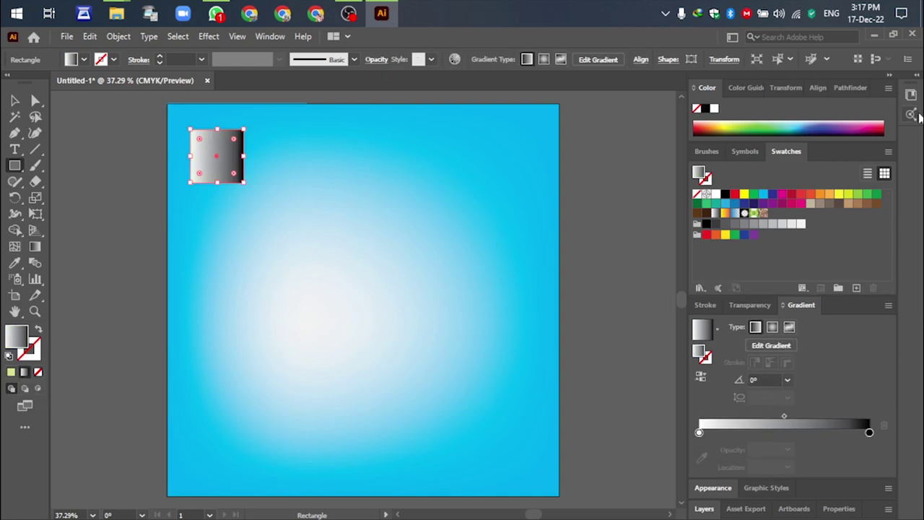
# - Add a yellow-green stop at about 36% and a teal stop at about 66% to the square's gradient
pyautogui.click(760, 436)
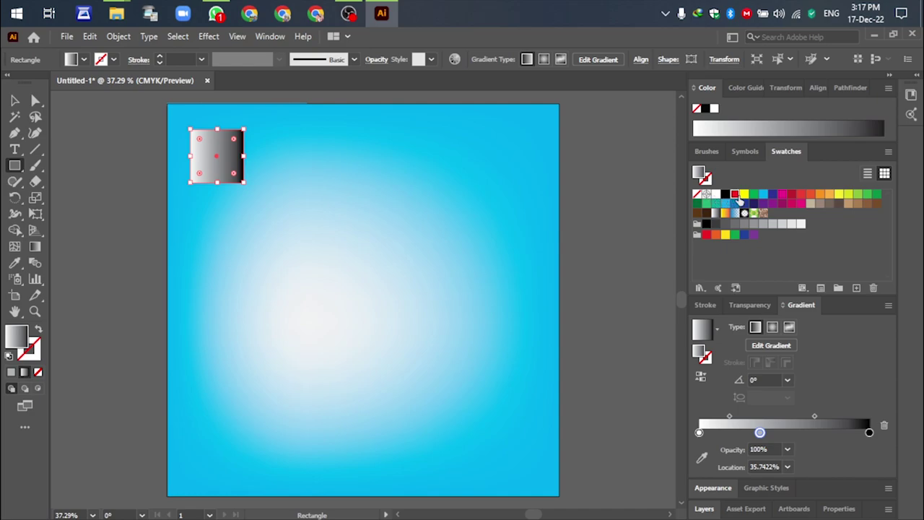
pyautogui.click(735, 194)
pyautogui.click(749, 434)
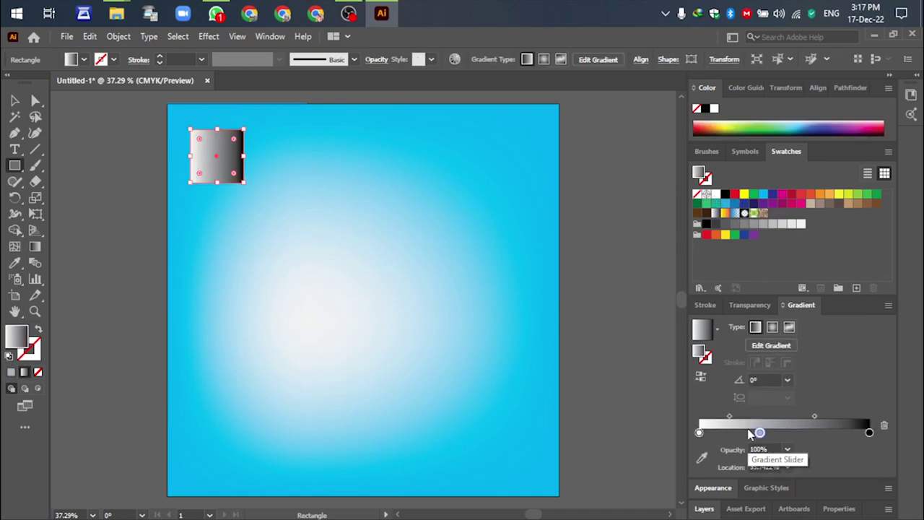
pyautogui.click(733, 124)
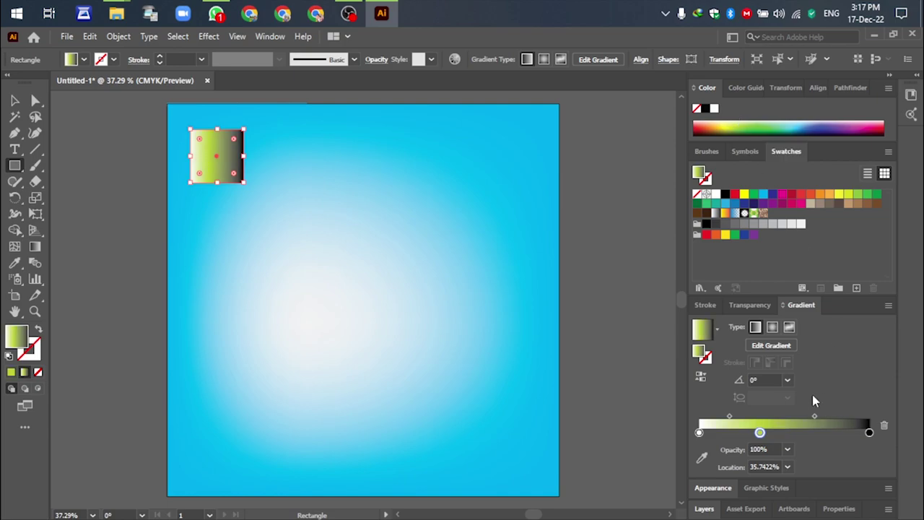
pyautogui.click(811, 434)
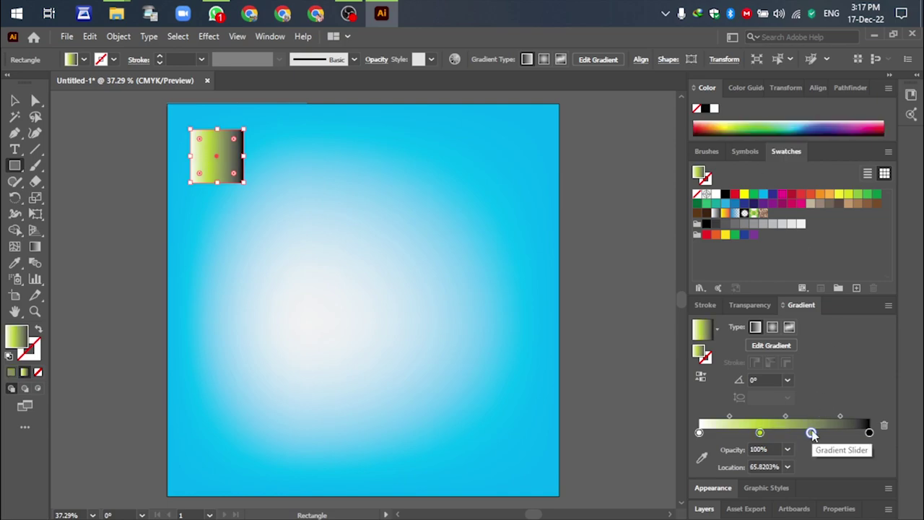
pyautogui.click(794, 126)
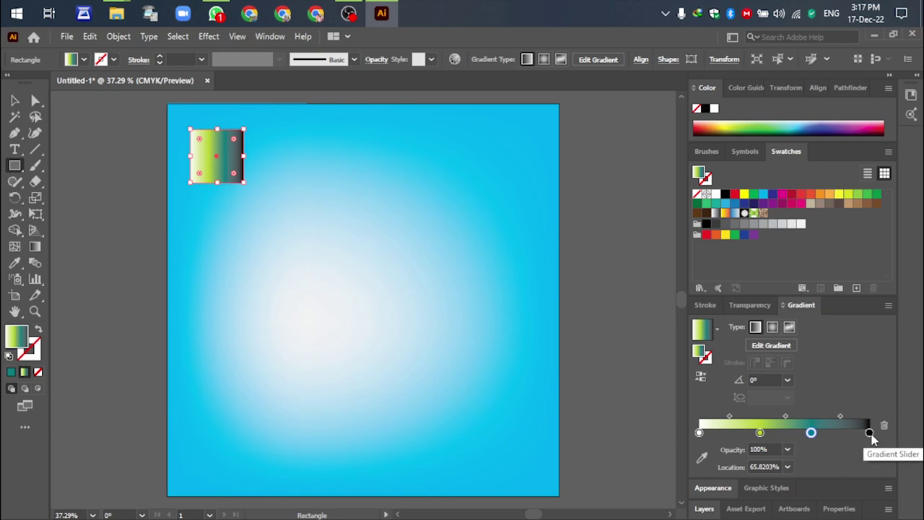
# - Recolour the gradient's black end stop to pink and keep it near the far end
pyautogui.moveTo(869, 433); pyautogui.dragTo(862, 434)
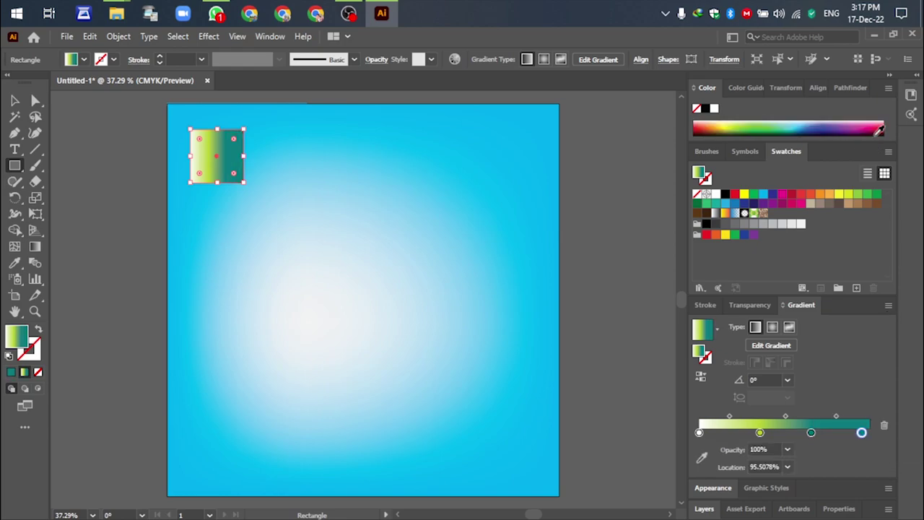
pyautogui.click(873, 127)
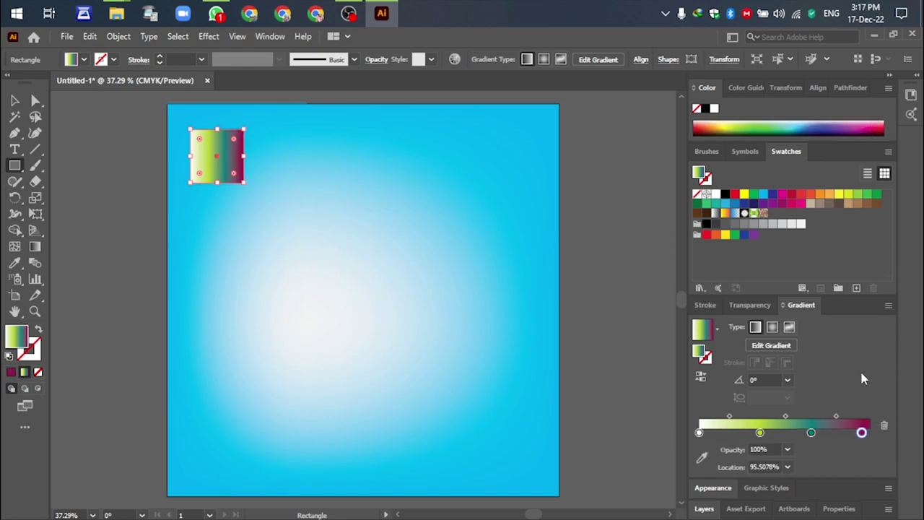
pyautogui.click(879, 125)
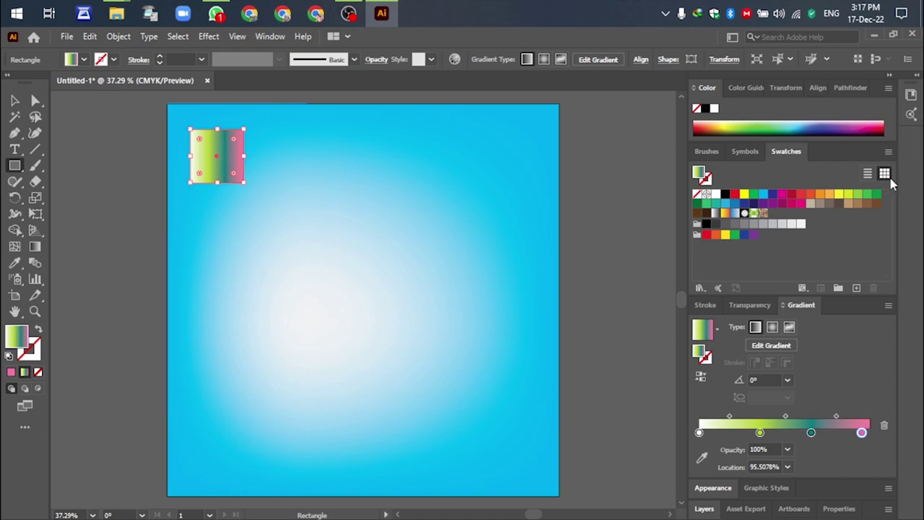
pyautogui.moveTo(862, 433); pyautogui.dragTo(867, 433)
# - Move the yellow-green stop closer to the white end and replace the teal stop with a light blue one between yellow-green and pink
pyautogui.moveTo(811, 433); pyautogui.dragTo(826, 434)
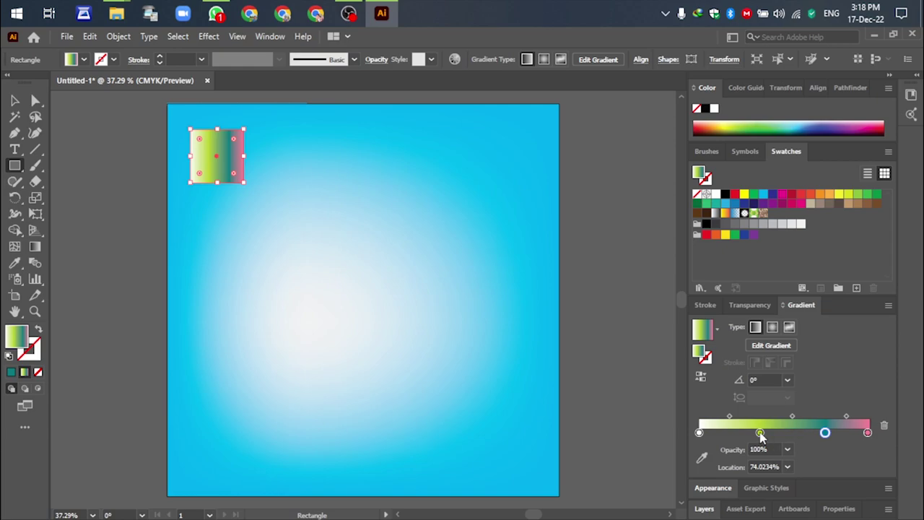
pyautogui.moveTo(761, 433); pyautogui.dragTo(738, 433)
pyautogui.click(787, 433)
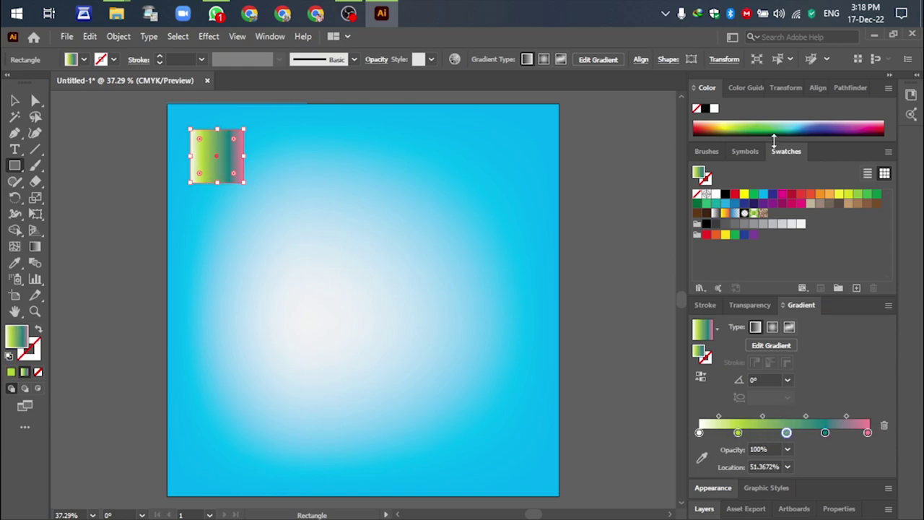
pyautogui.click(799, 125)
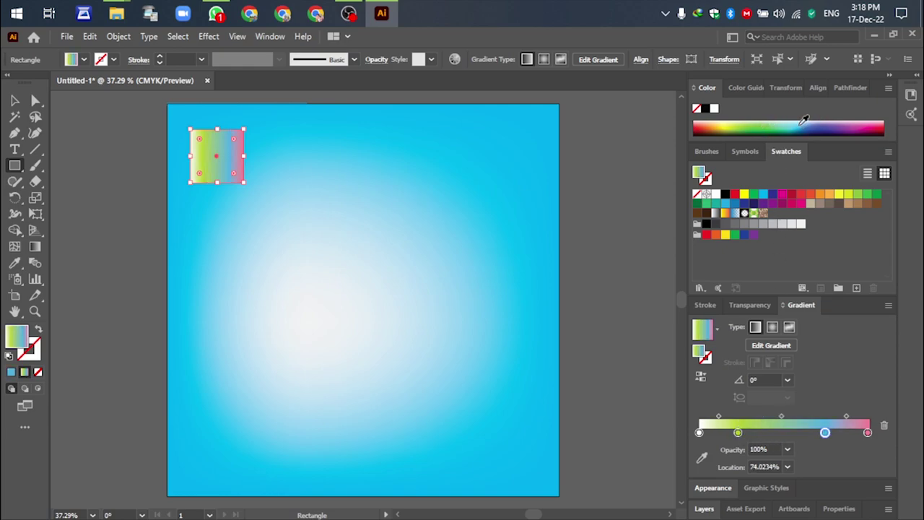
pyautogui.moveTo(825, 433); pyautogui.dragTo(815, 432)
# - Add a bright yellow stop at about 49%, between the yellow-green and light blue stops
pyautogui.click(780, 433)
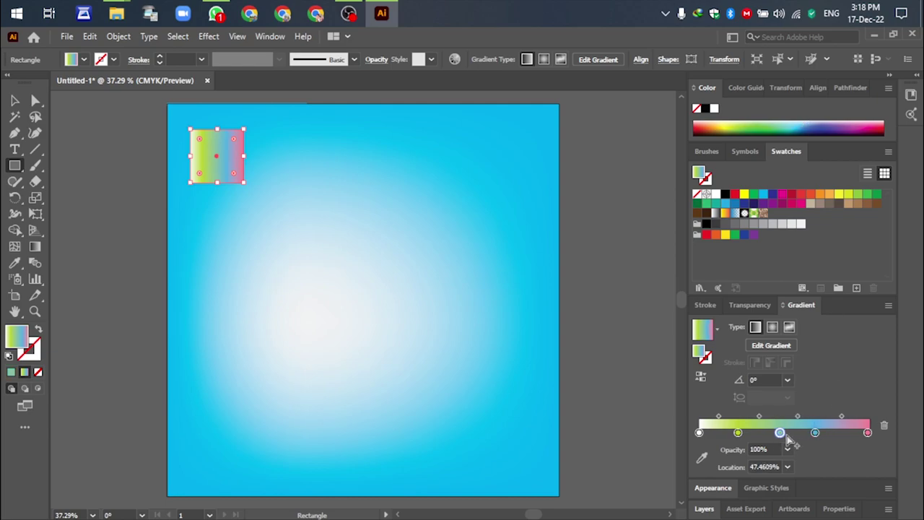
pyautogui.click(730, 123)
pyautogui.moveTo(780, 435)
pyautogui.mouseDown()
pyautogui.moveTo(837, 435)
pyautogui.moveTo(785, 435)
pyautogui.mouseUp()
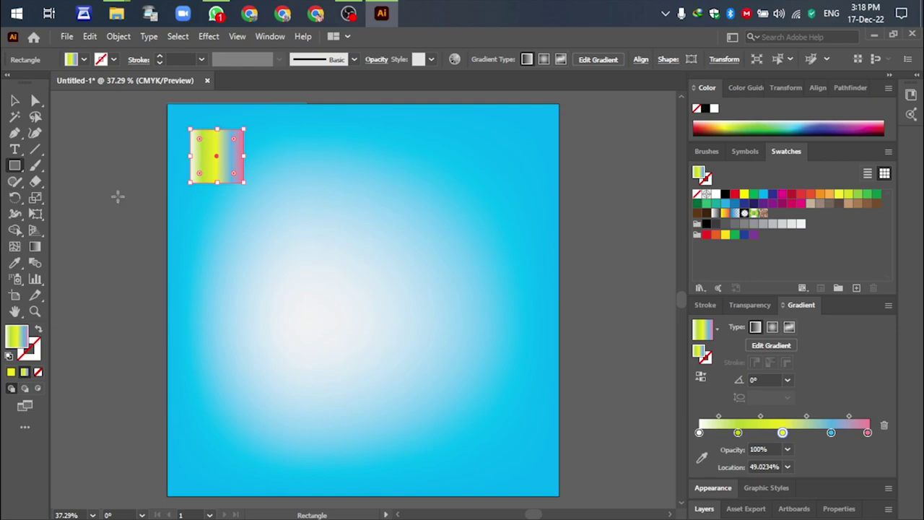
# - Scale the gradient square down to about two thirds of its size and deselect it
pyautogui.click(15, 101)
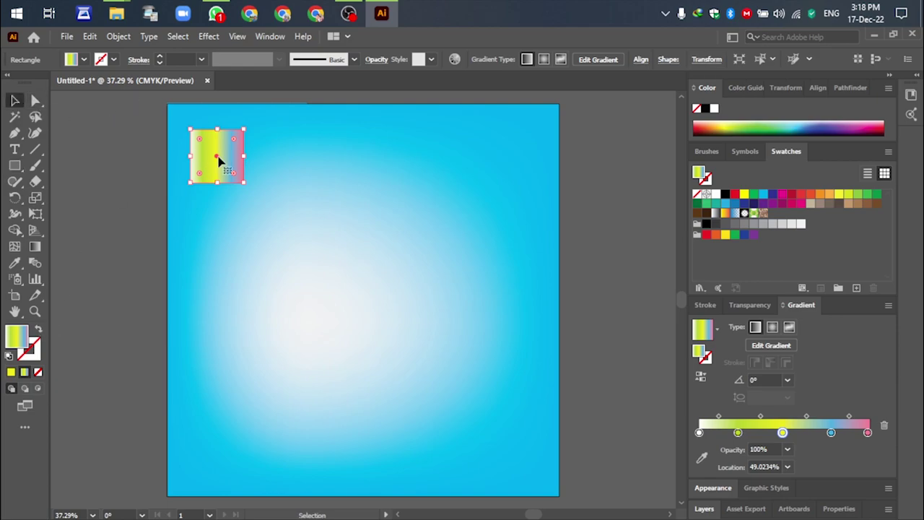
pyautogui.moveTo(243, 183); pyautogui.dragTo(225, 164)
pyautogui.click(87, 153)
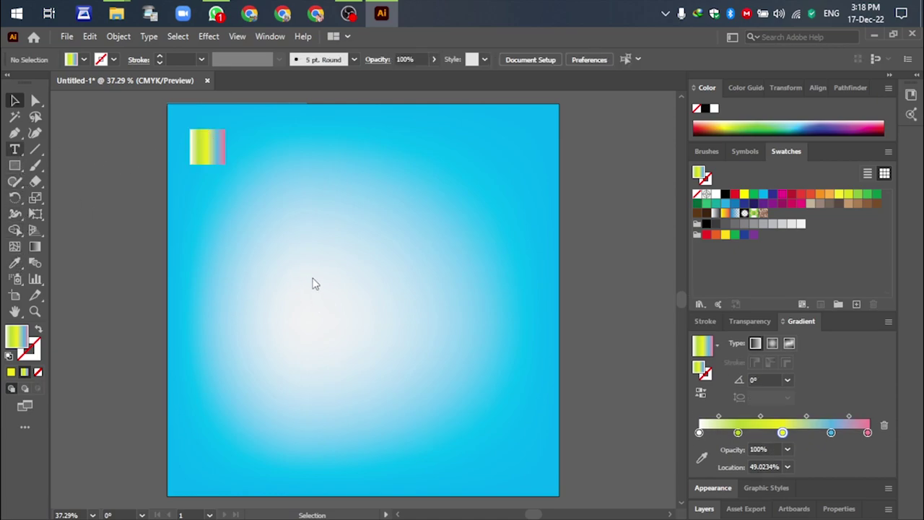
# - Add the text "3" in Myriad Pro, enlarge it to about 875 pt and place it near the artboard's centre
pyautogui.click(291, 270)
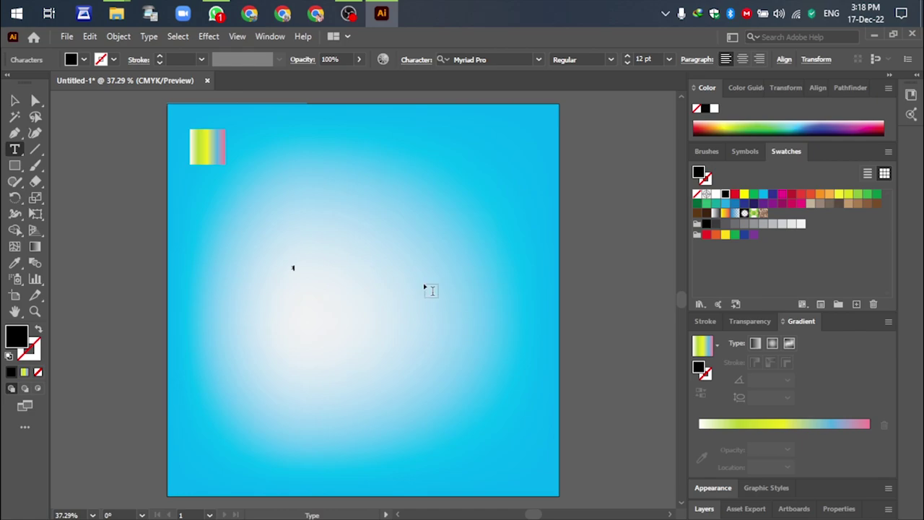
pyautogui.click(15, 101)
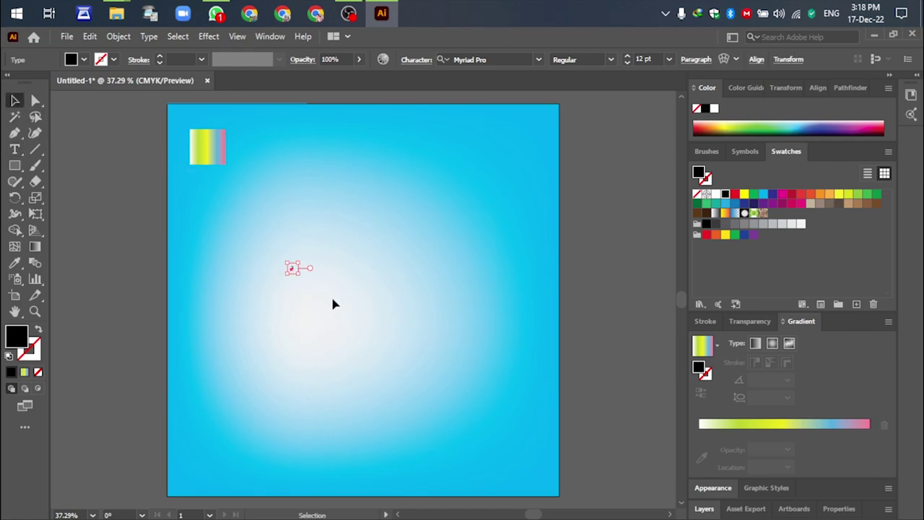
pyautogui.moveTo(303, 277); pyautogui.dragTo(395, 317)
pyautogui.moveTo(300, 275); pyautogui.dragTo(499, 468)
pyautogui.moveTo(315, 318); pyautogui.dragTo(259, 186)
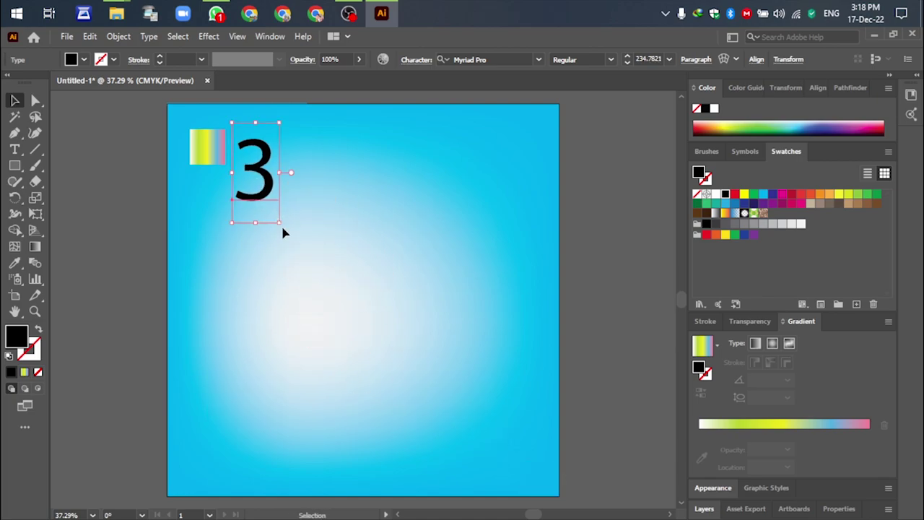
pyautogui.moveTo(280, 223); pyautogui.dragTo(574, 497)
pyautogui.moveTo(366, 359); pyautogui.dragTo(402, 345)
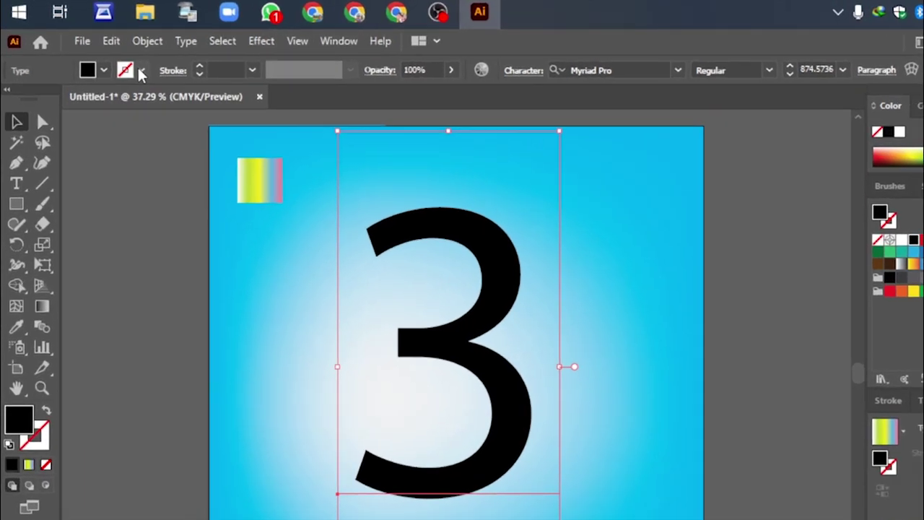
# - Give the number 3 a 1 pt black stroke and remove its fill
pyautogui.click(113, 60)
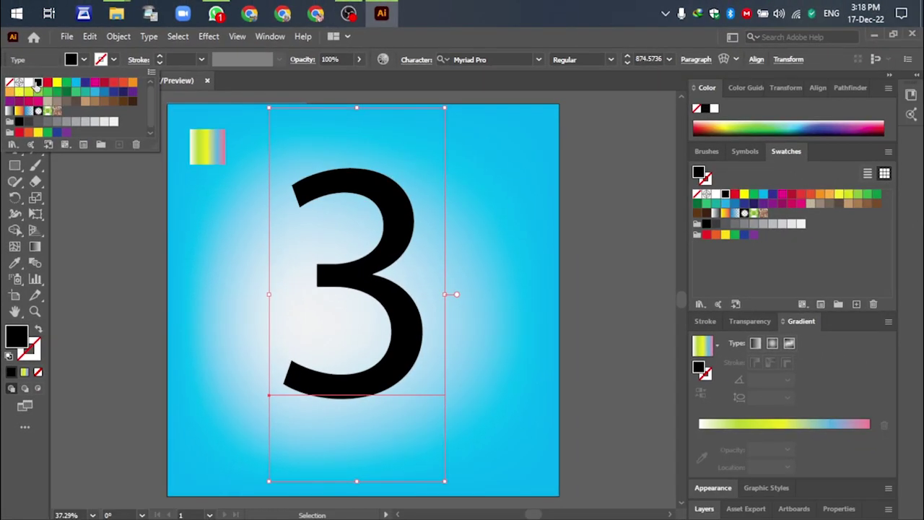
pyautogui.click(59, 126)
pyautogui.click(134, 88)
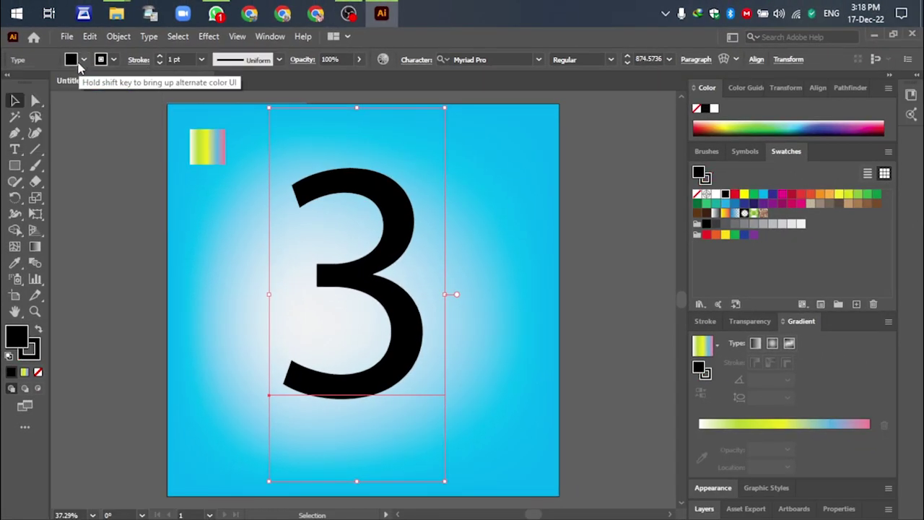
pyautogui.click(84, 59)
pyautogui.click(9, 83)
pyautogui.click(317, 260)
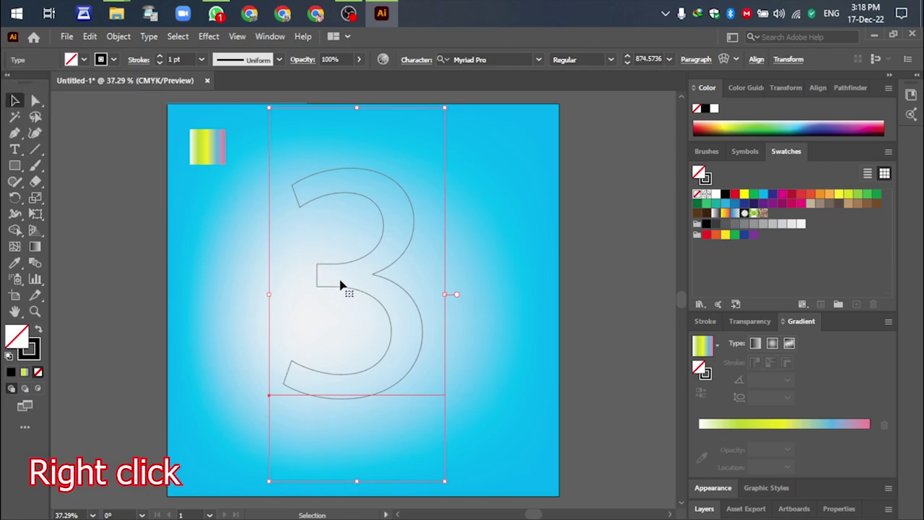
# - Convert the number 3 text to outlines
pyautogui.rightClick(363, 199)
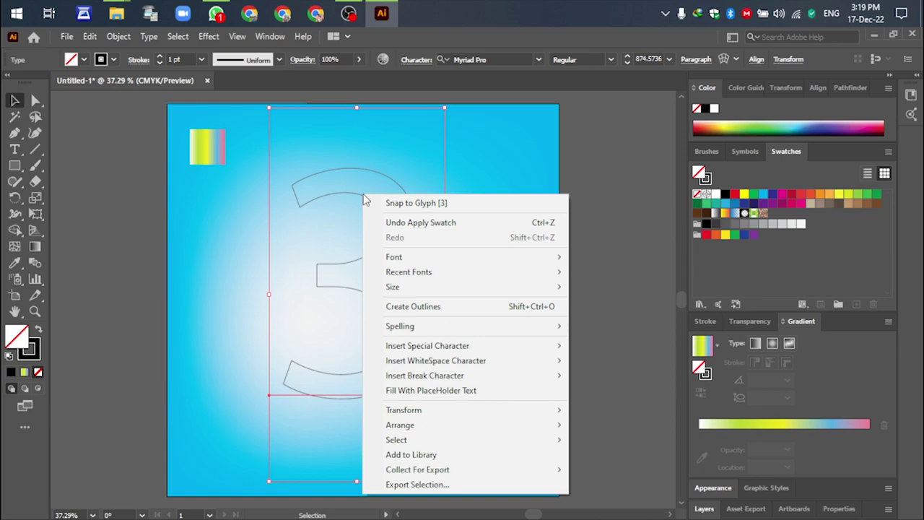
pyautogui.click(439, 306)
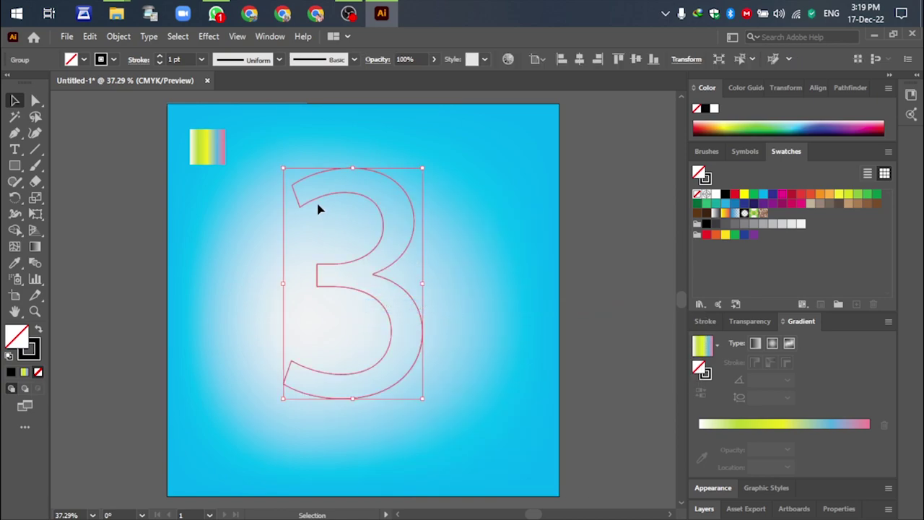
# - Delete the anchor points of the 3's inner contour and end edges, keeping only the outer curve as an open path
pyautogui.click(35, 100)
pyautogui.moveTo(400, 375); pyautogui.dragTo(331, 296)
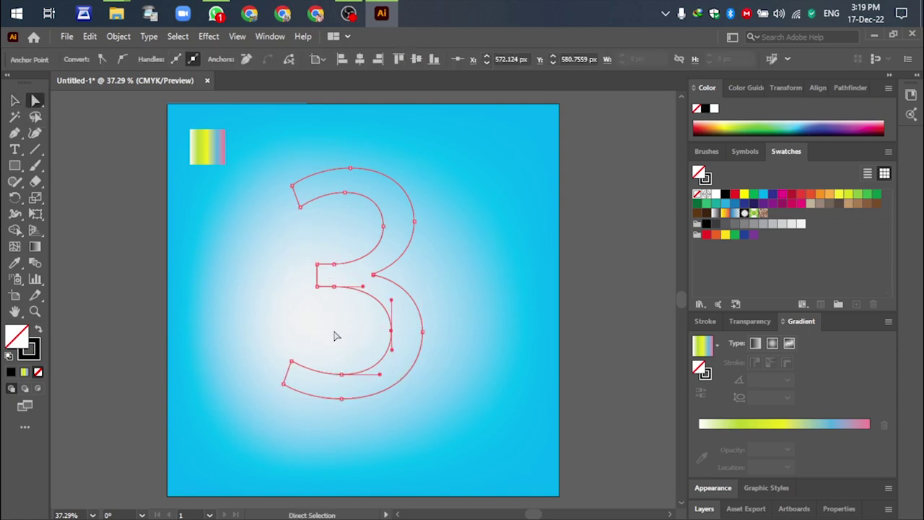
pyautogui.press('Delete')
pyautogui.moveTo(365, 384); pyautogui.dragTo(306, 341)
pyautogui.press('Delete')
pyautogui.moveTo(318, 376); pyautogui.dragTo(287, 342)
pyautogui.press('Delete')
pyautogui.moveTo(347, 324); pyautogui.dragTo(306, 252)
pyautogui.press('Delete')
pyautogui.moveTo(293, 196); pyautogui.dragTo(293, 198)
pyautogui.press('Delete')
pyautogui.click(339, 230)
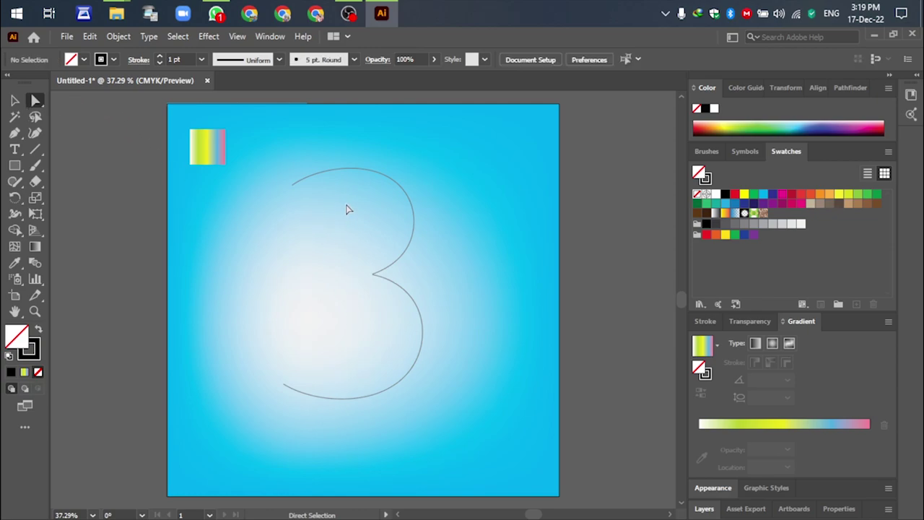
pyautogui.click(332, 174)
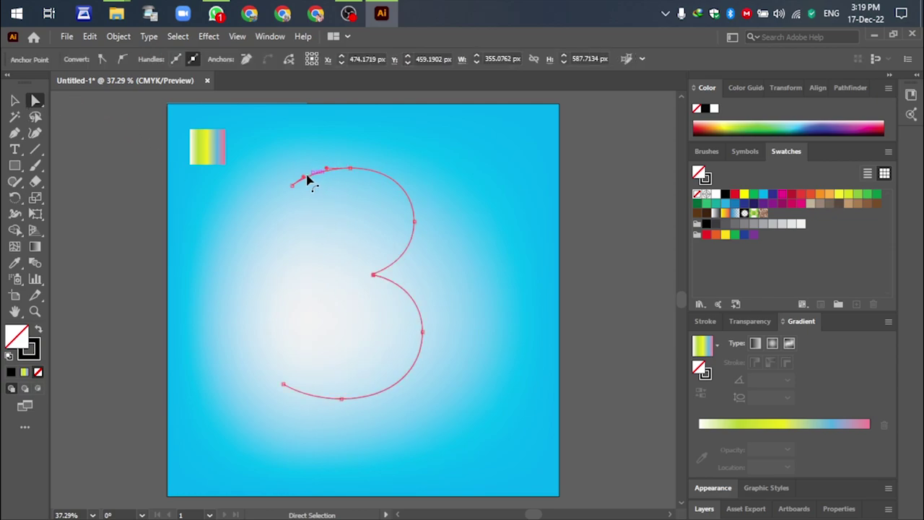
# - Ungroup the open 3 curve and release its compound path so it is a plain path
pyautogui.click(14, 100)
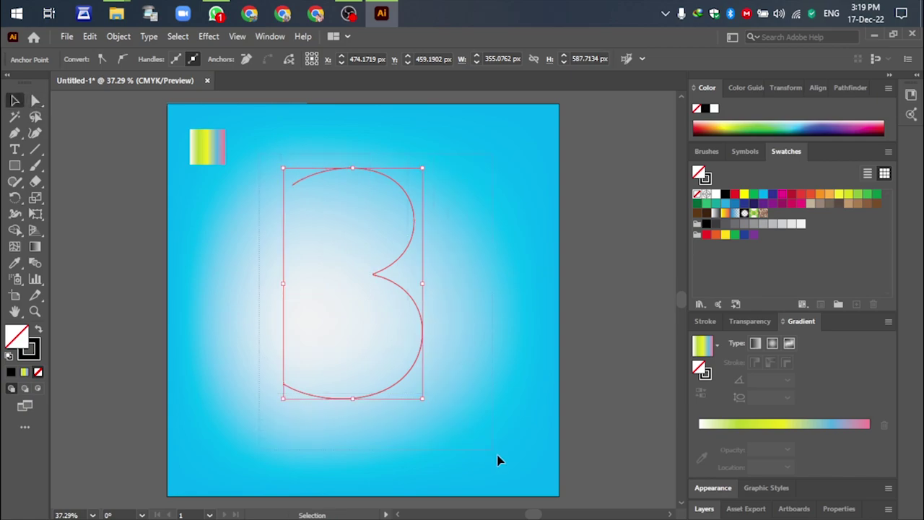
pyautogui.moveTo(490, 449); pyautogui.dragTo(490, 448)
pyautogui.rightClick(306, 186)
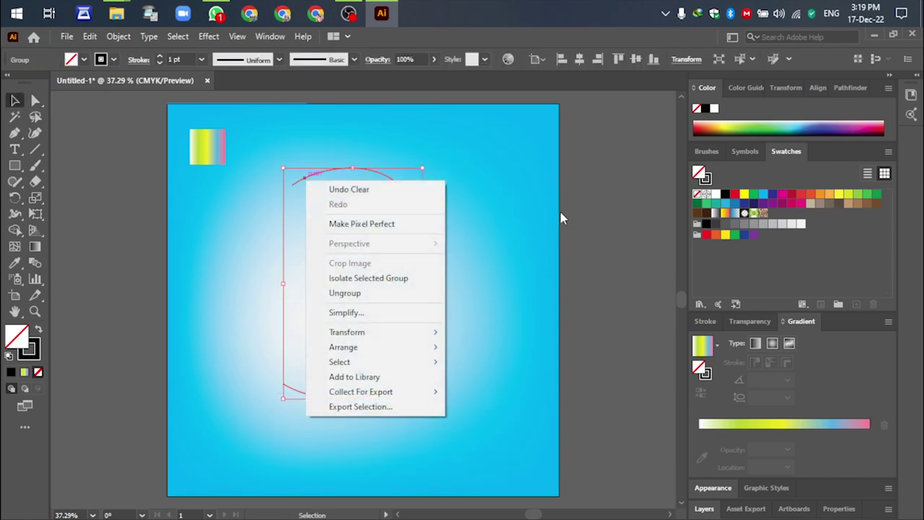
pyautogui.click(357, 294)
pyautogui.rightClick(401, 188)
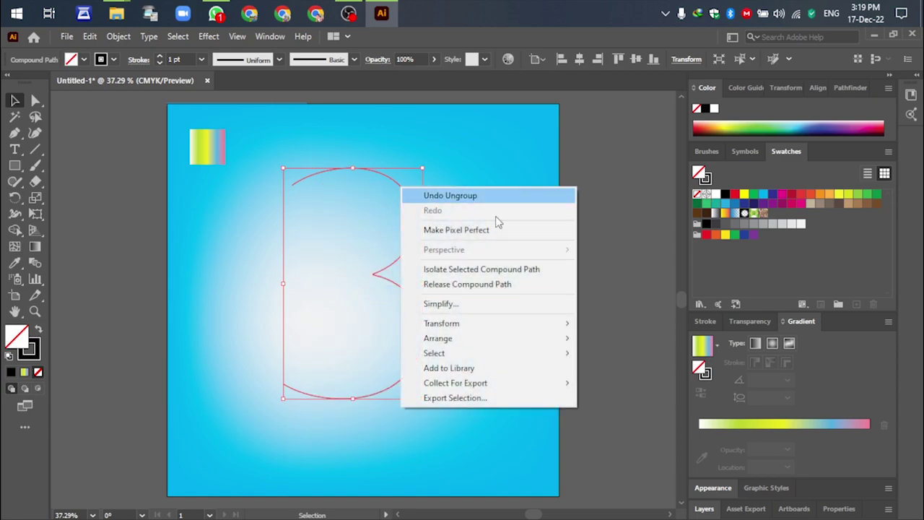
pyautogui.click(451, 288)
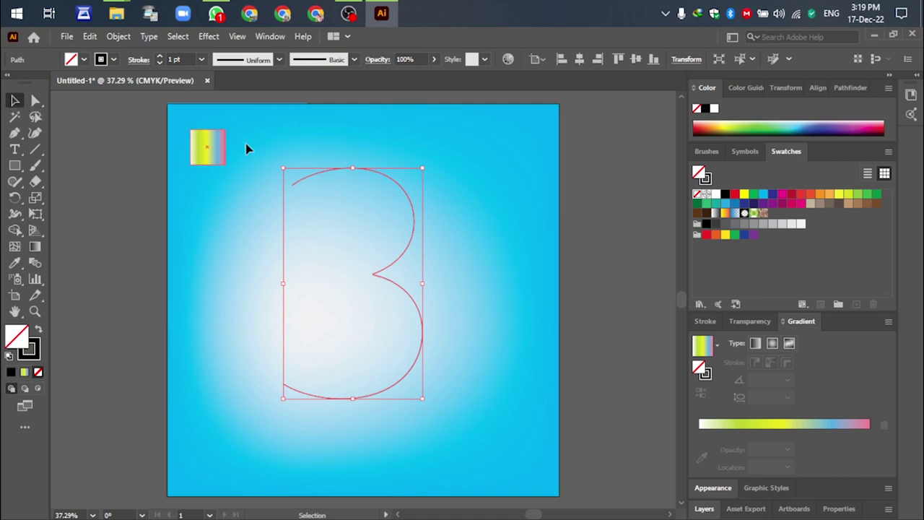
pyautogui.moveTo(328, 306); pyautogui.dragTo(328, 311)
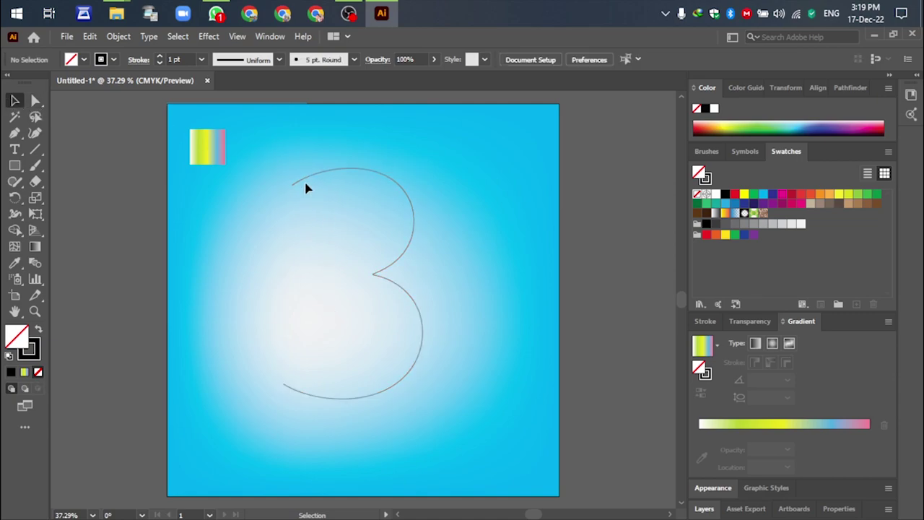
pyautogui.moveTo(258, 173); pyautogui.dragTo(465, 442)
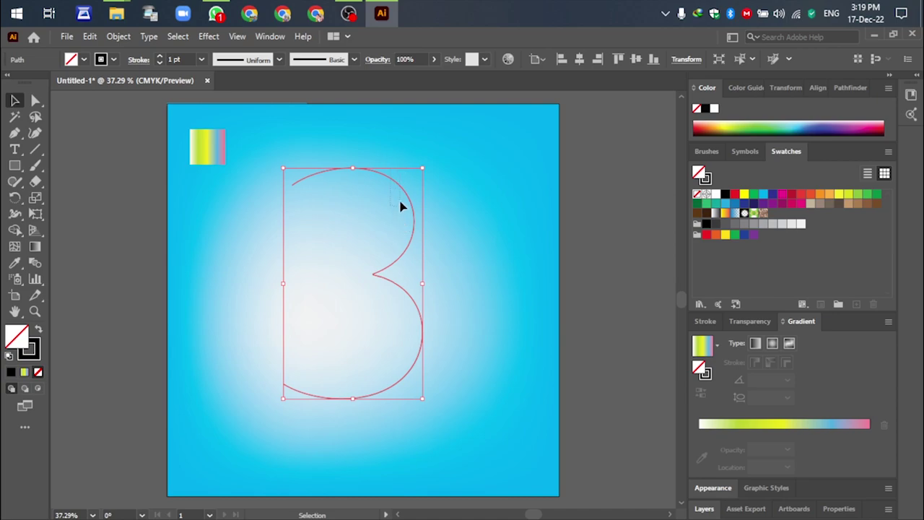
pyautogui.click(348, 321)
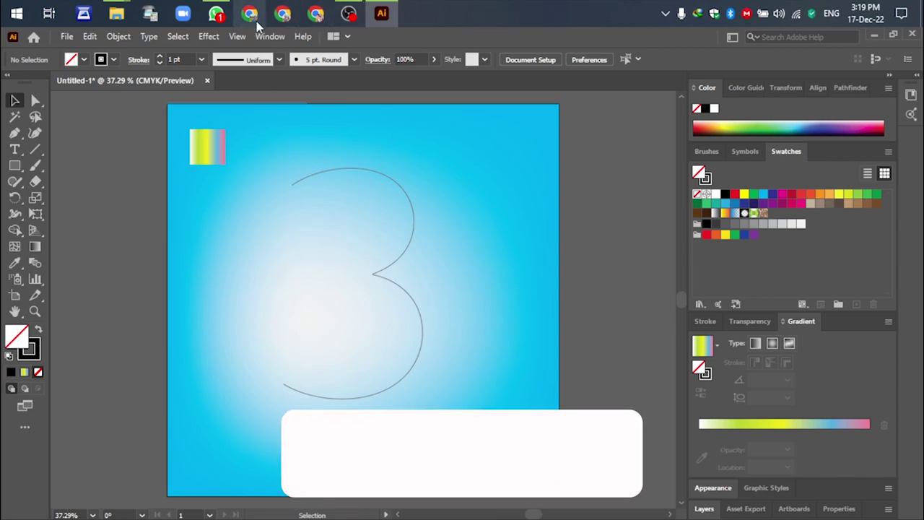
# - Switch to File Explorer, examine the finished furry 3 in Untitled-1.jpg from Downloads, and return to Illustrator
pyautogui.moveTo(116, 16)
pyautogui.click(258, 123)
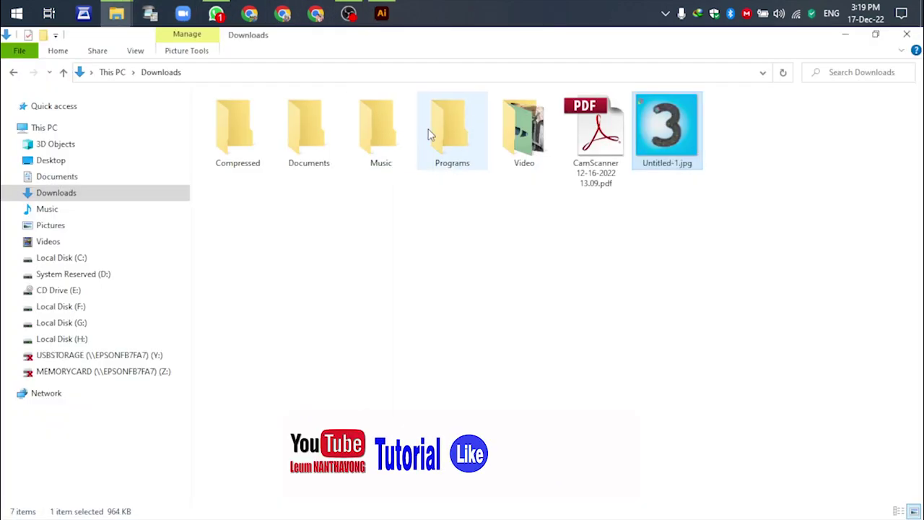
pyautogui.doubleClick(670, 138)
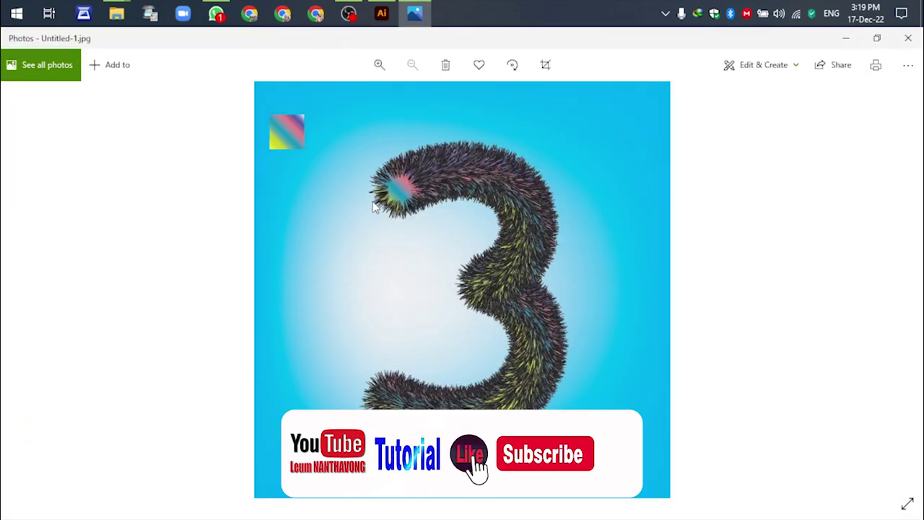
pyautogui.click(845, 39)
pyautogui.click(382, 13)
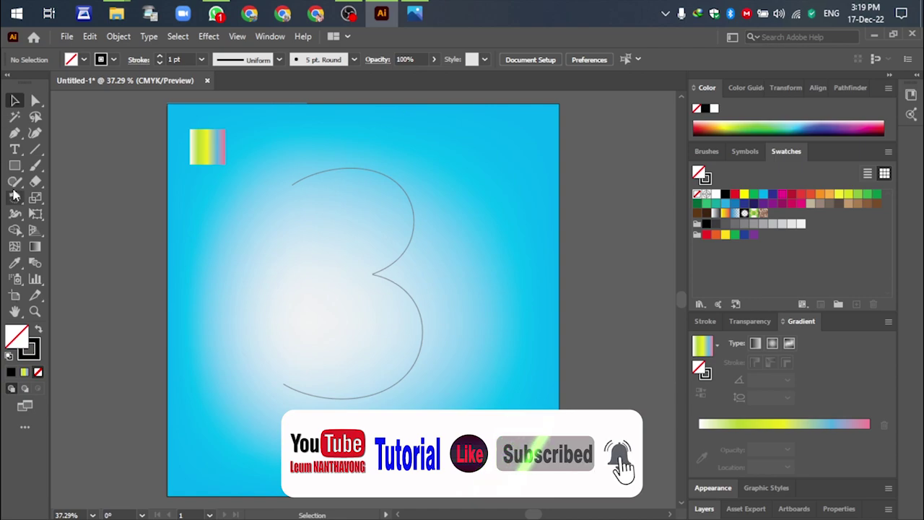
# - Draw a circle about 64 px in diameter with the Ellipse tool, just right of the gradient square
pyautogui.click(15, 166)
pyautogui.moveTo(17, 168); pyautogui.dragTo(60, 200)
pyautogui.moveTo(257, 126); pyautogui.dragTo(270, 149)
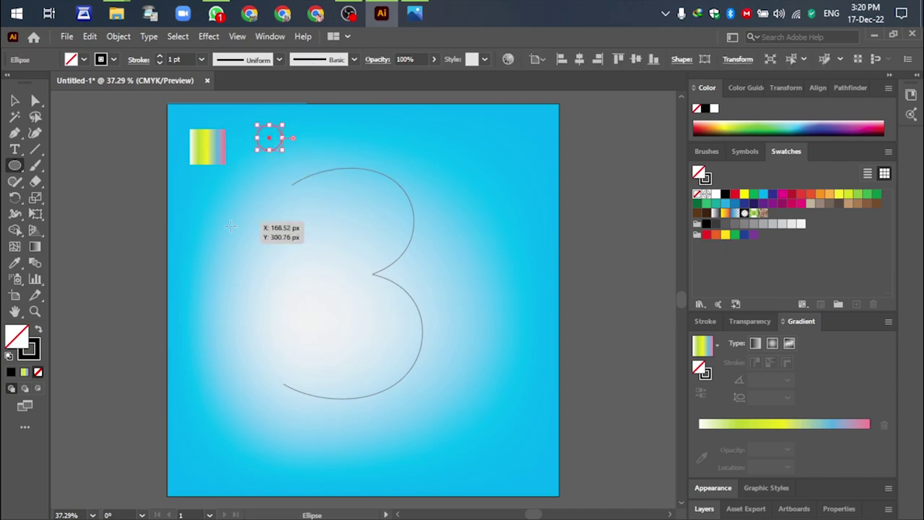
# - Fill the small circle with the multicoloured linear gradient and set the gradient angle to 45°
pyautogui.click(24, 372)
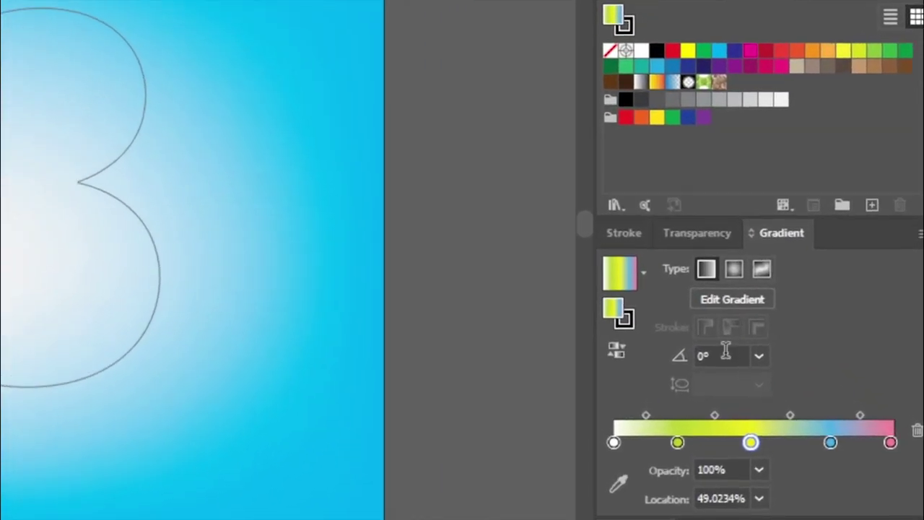
pyautogui.moveTo(767, 381); pyautogui.dragTo(729, 387)
pyautogui.write('45')
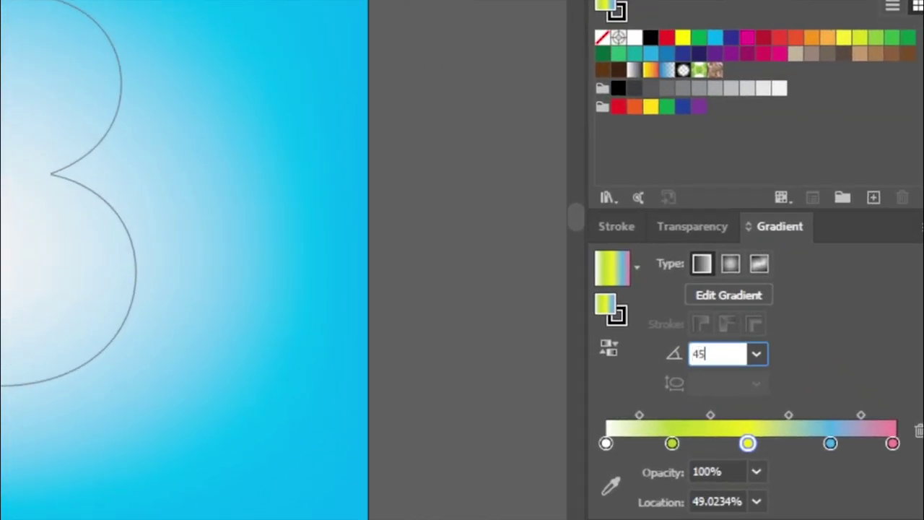
pyautogui.press('Return')
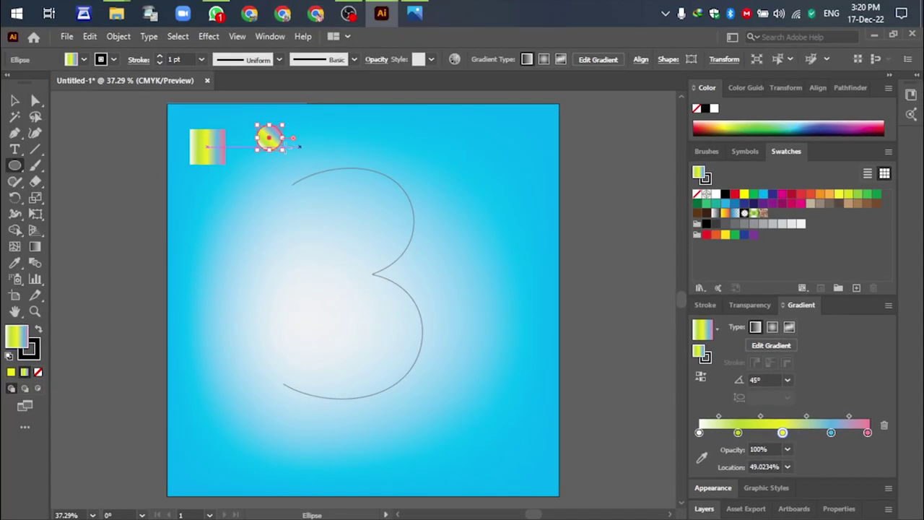
# - Duplicate the gradient circle horizontally, placing the copy above the upper right of the 3 curve
pyautogui.click(15, 101)
pyautogui.hotkey('ctrl', 'alt')
pyautogui.moveTo(275, 145); pyautogui.dragTo(473, 146)
pyautogui.moveTo(471, 146); pyautogui.dragTo(446, 148)
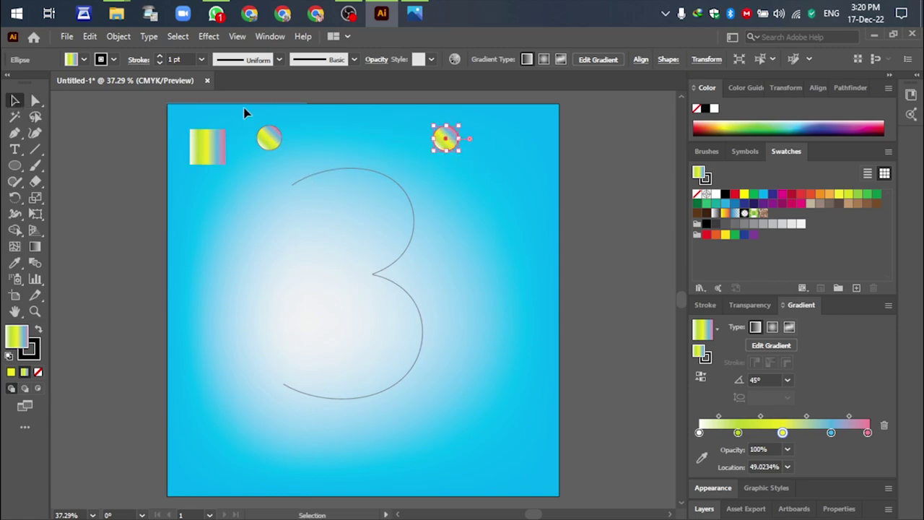
# - Select both gradient circles and set the blend options to Specified Steps with 150 steps
pyautogui.moveTo(502, 165); pyautogui.dragTo(504, 168)
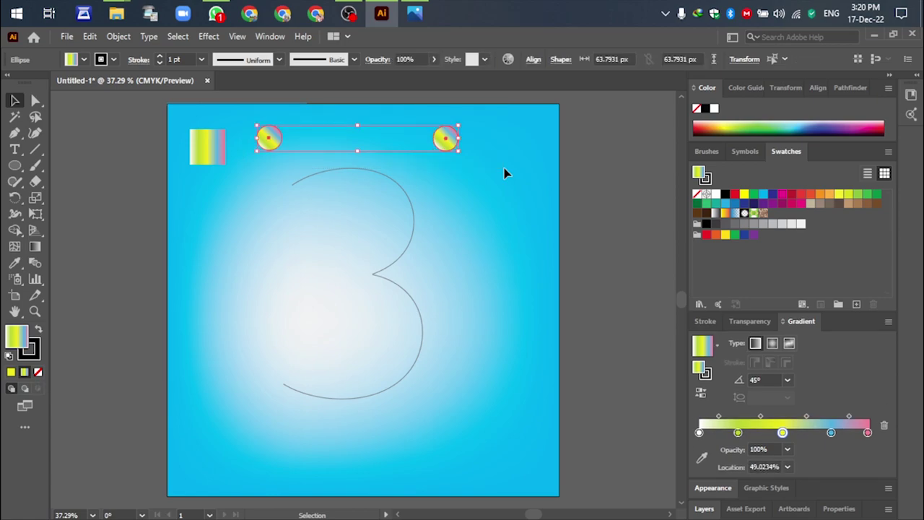
pyautogui.click(119, 36)
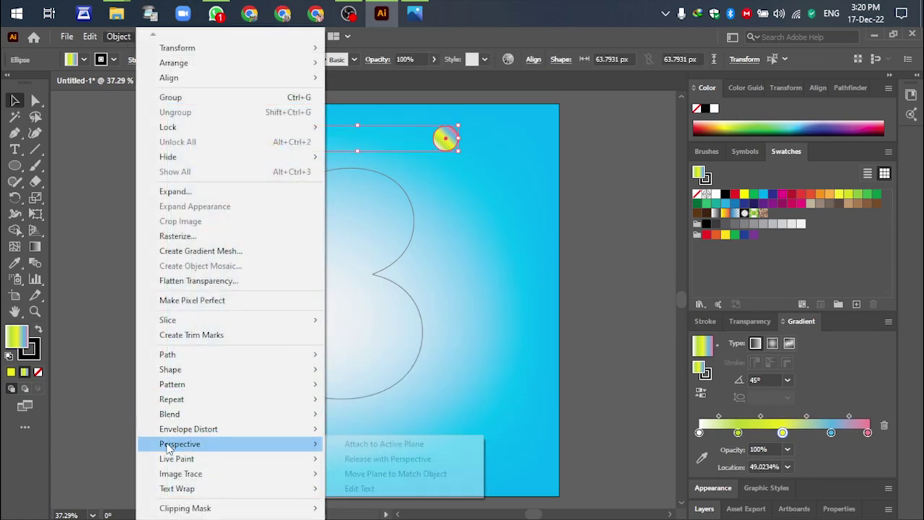
pyautogui.moveTo(172, 374)
pyautogui.moveTo(169, 412)
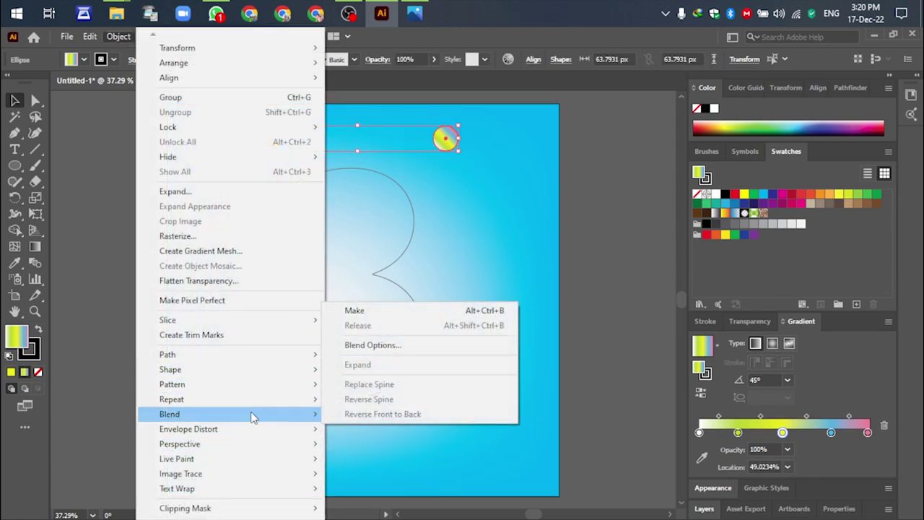
pyautogui.click(383, 346)
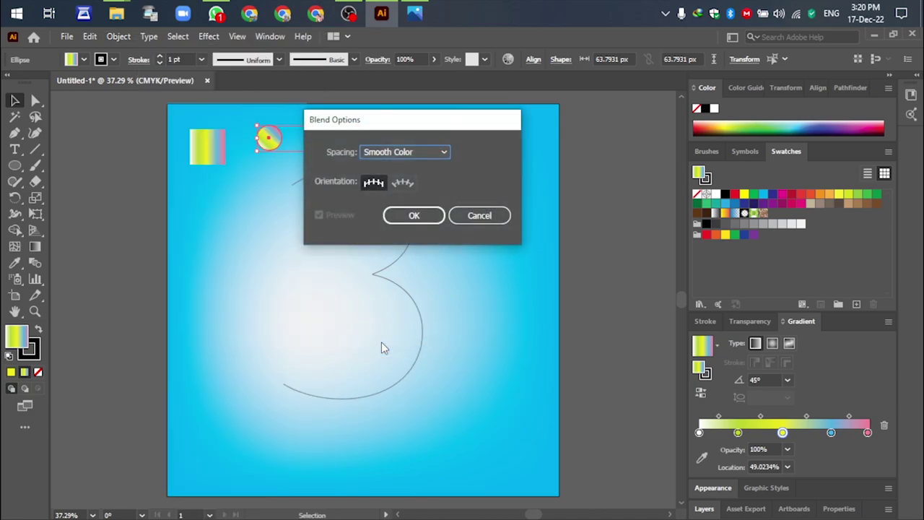
pyautogui.click(441, 153)
pyautogui.click(379, 266)
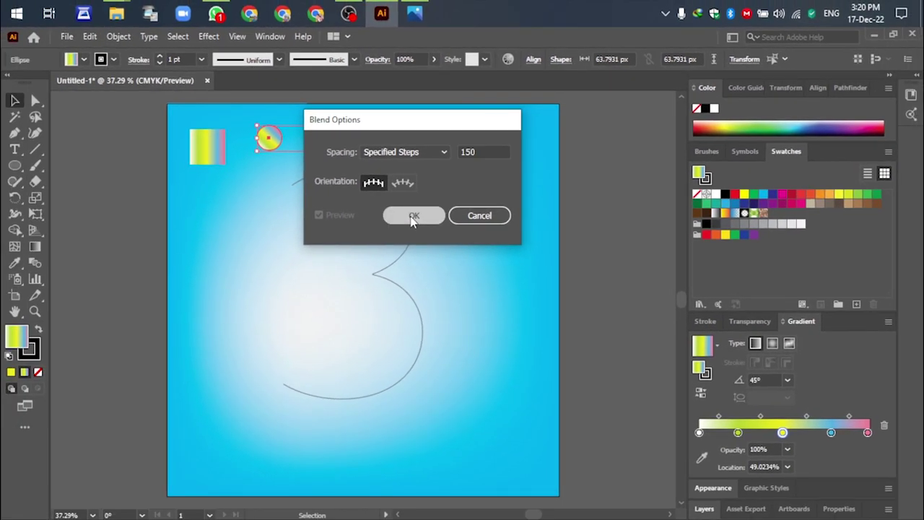
pyautogui.click(378, 323)
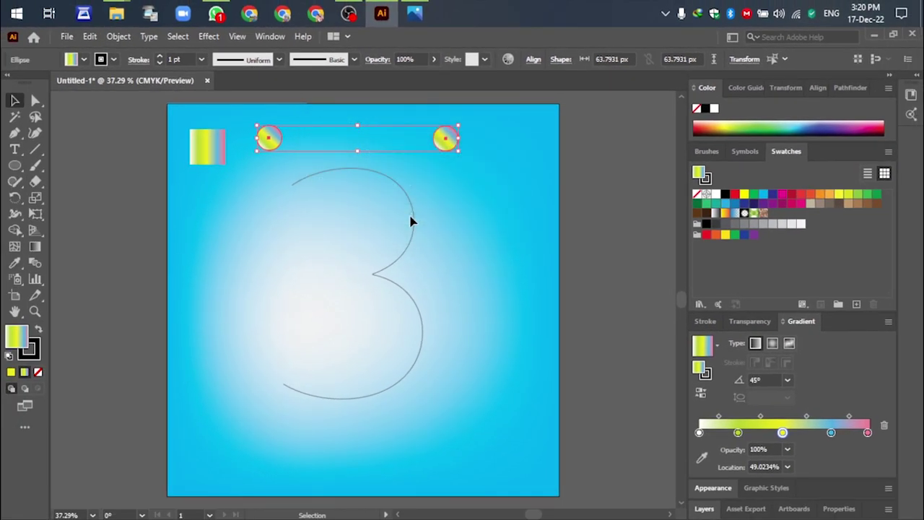
# - Make a blend between the two gradient circles
pyautogui.click(116, 39)
pyautogui.moveTo(301, 412)
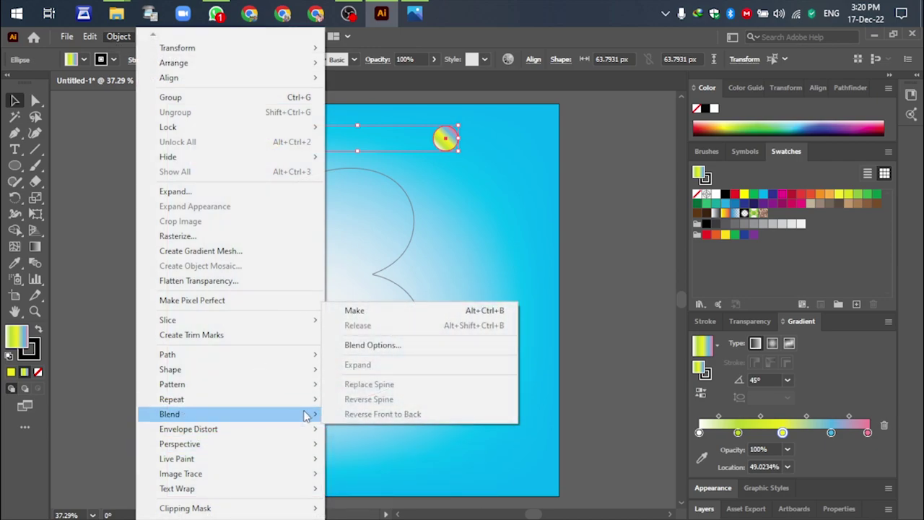
pyautogui.click(375, 312)
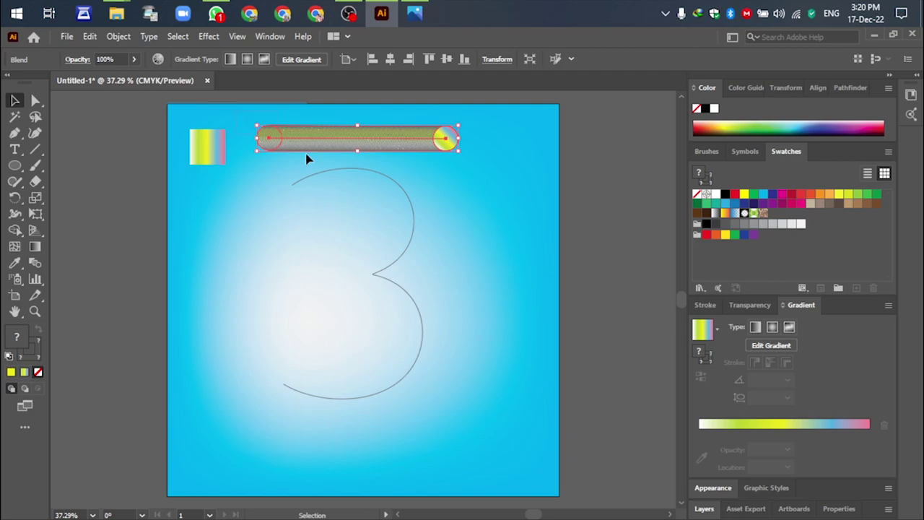
# - Replace the spine of the circle blend with the open 3 curve and deselect the result
pyautogui.moveTo(290, 142); pyautogui.dragTo(508, 399)
pyautogui.moveTo(508, 461); pyautogui.dragTo(507, 458)
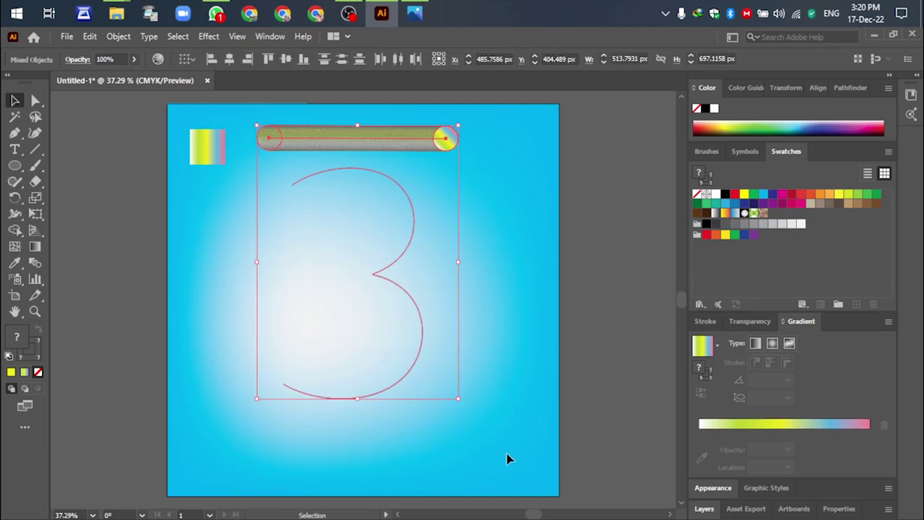
pyautogui.click(115, 36)
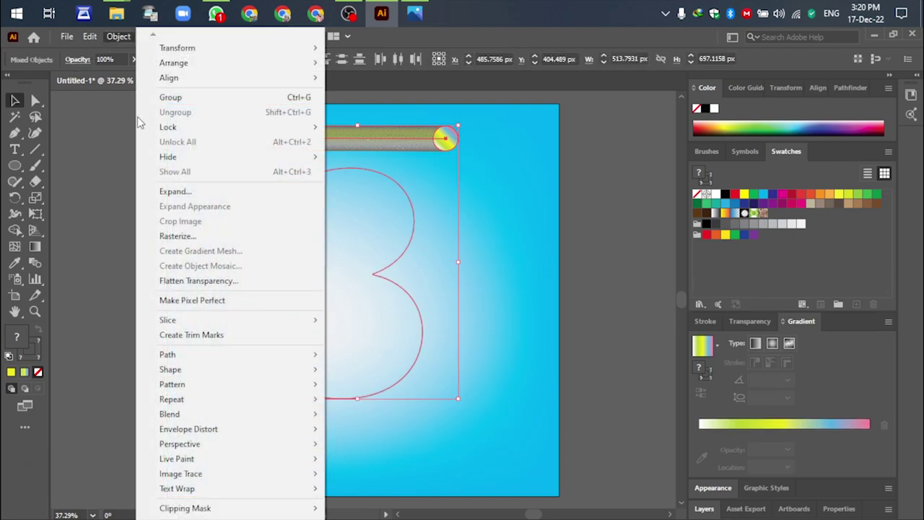
pyautogui.moveTo(195, 369)
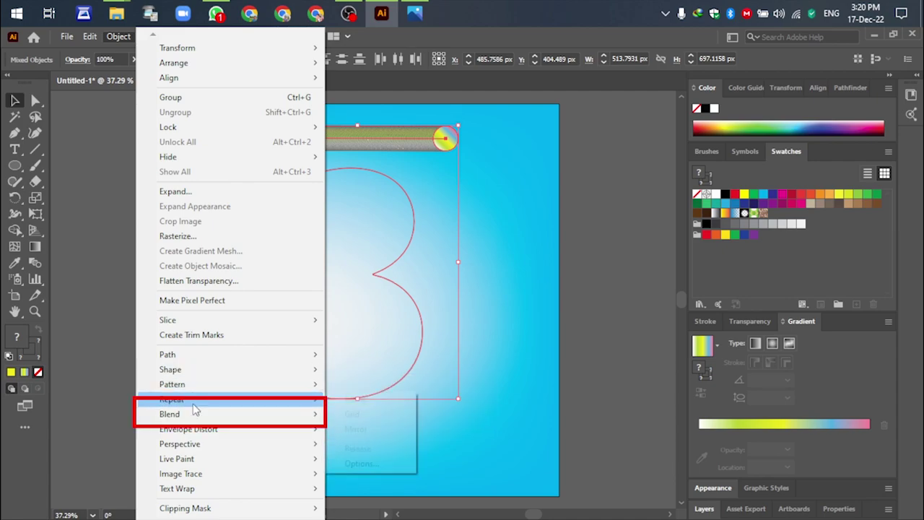
pyautogui.moveTo(231, 421)
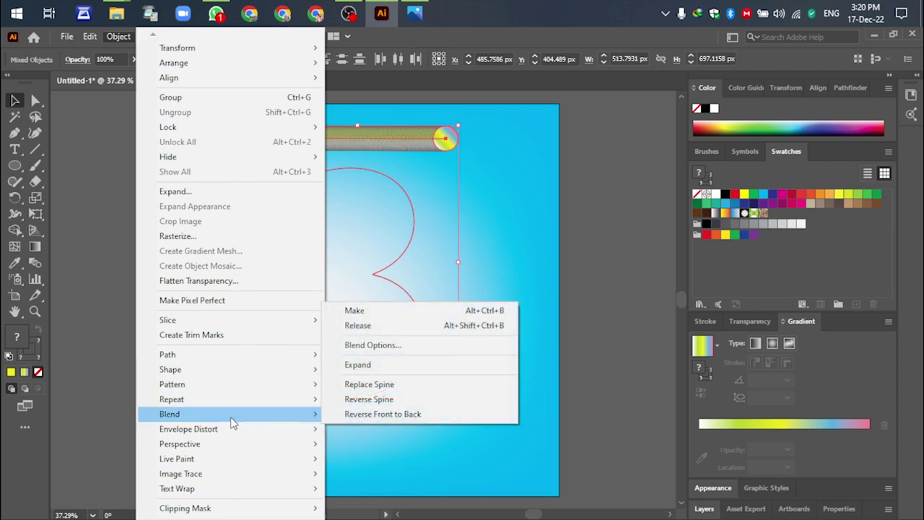
pyautogui.click(384, 386)
pyautogui.click(577, 263)
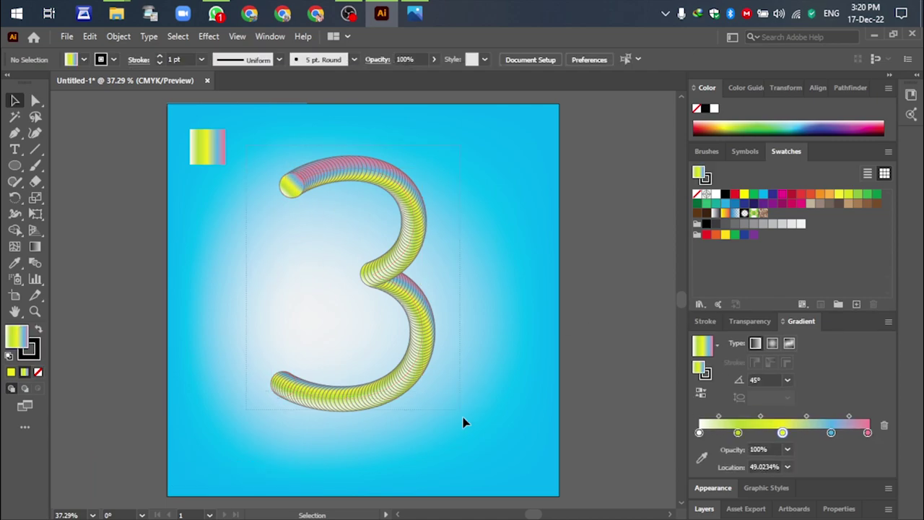
# - Apply the Roughen effect to the 3-shaped blend with 37% relative size, 65/in detail and corner points
pyautogui.moveTo(246, 145); pyautogui.dragTo(465, 429)
pyautogui.click(208, 36)
pyautogui.moveTo(274, 146)
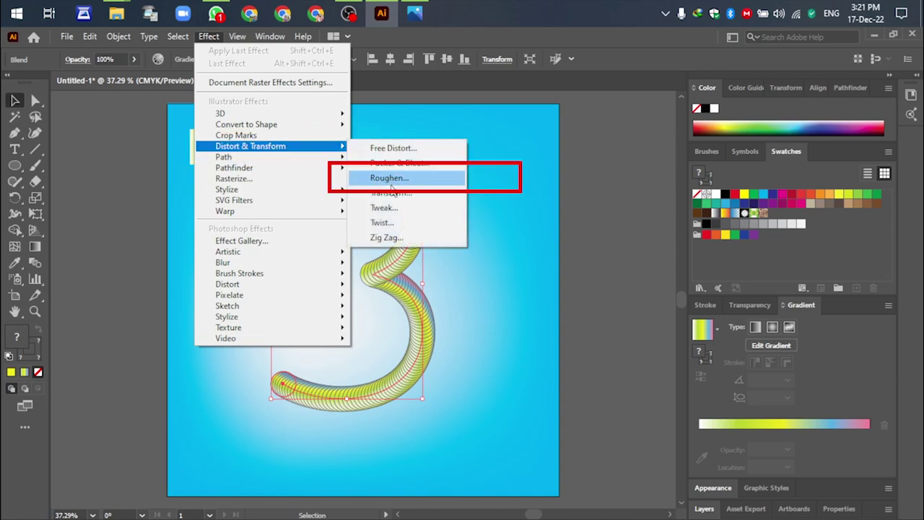
pyautogui.click(390, 178)
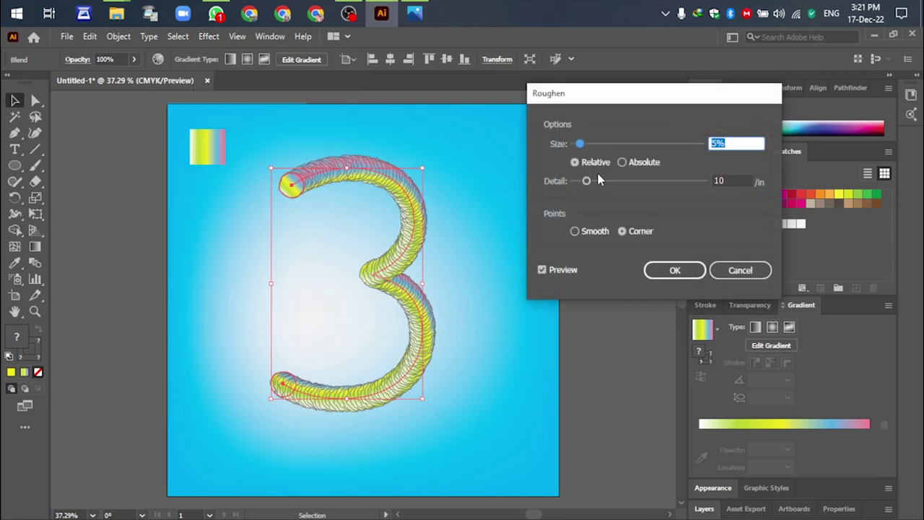
pyautogui.moveTo(582, 147); pyautogui.dragTo(603, 144)
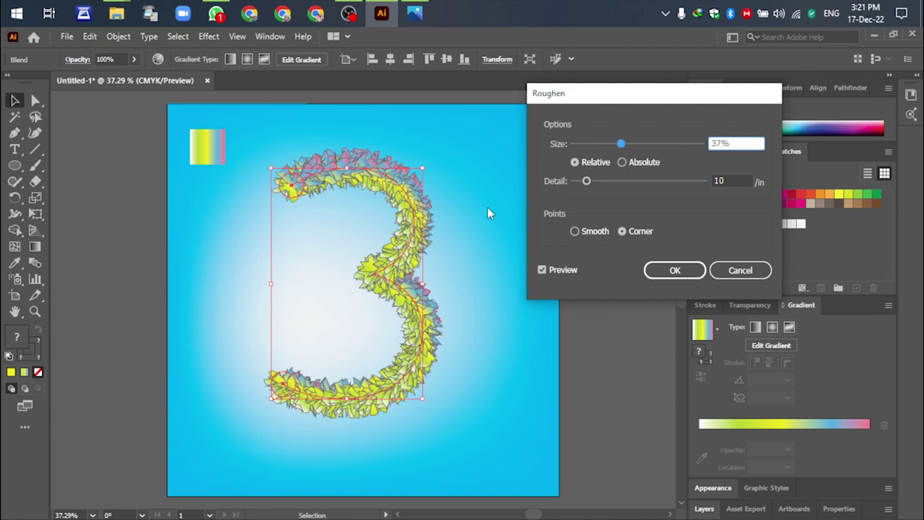
pyautogui.moveTo(596, 186); pyautogui.dragTo(677, 185)
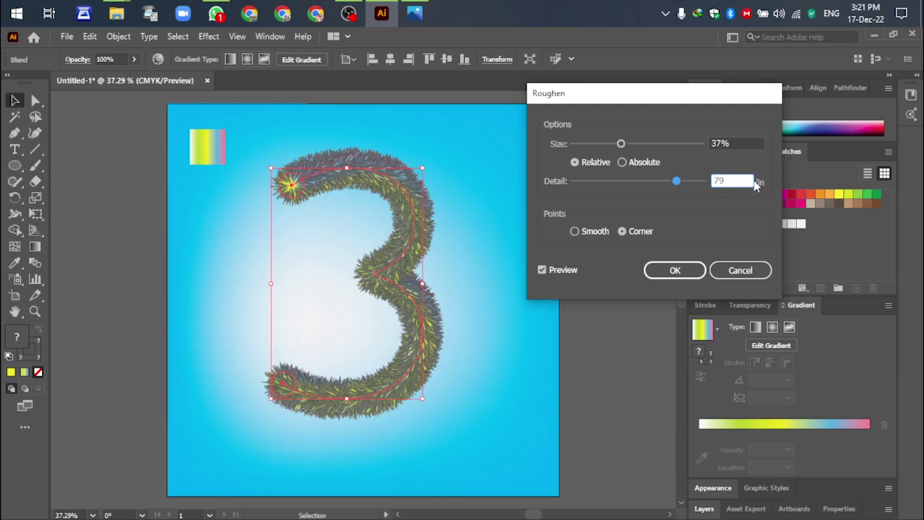
pyautogui.moveTo(671, 183); pyautogui.dragTo(658, 182)
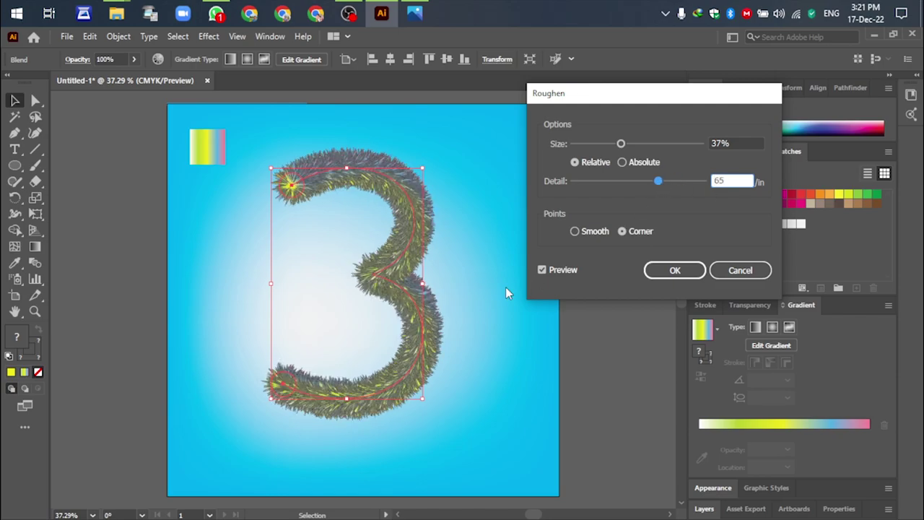
pyautogui.click(674, 272)
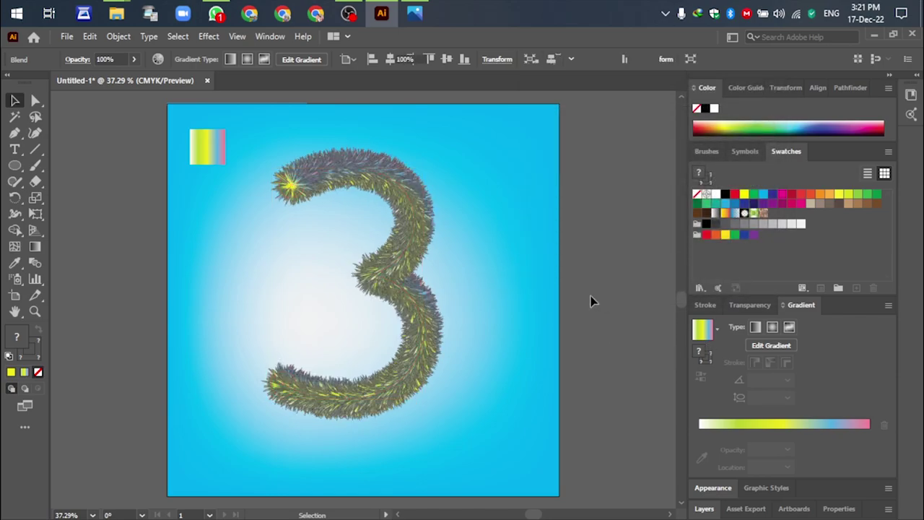
# - Examine the furry 3 up close and compare it with the reference picture Untitled-1.jpg in Photos, closing the picture after viewing
pyautogui.scroll(1, 380, 277)
pyautogui.scroll(-2, 380, 277)
pyautogui.scroll(2, 379, 278)
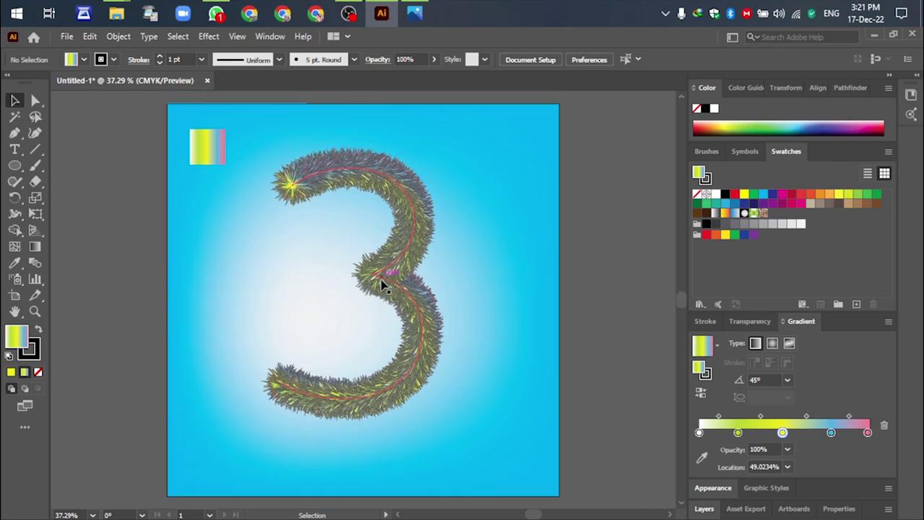
pyautogui.scroll(-2, 371, 274)
pyautogui.scroll(2, 370, 276)
pyautogui.scroll(-1, 390, 228)
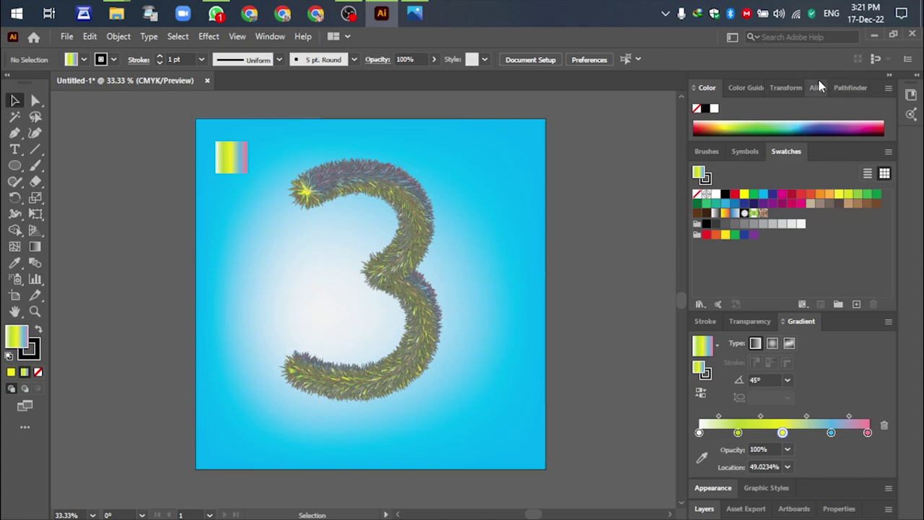
pyautogui.click(414, 13)
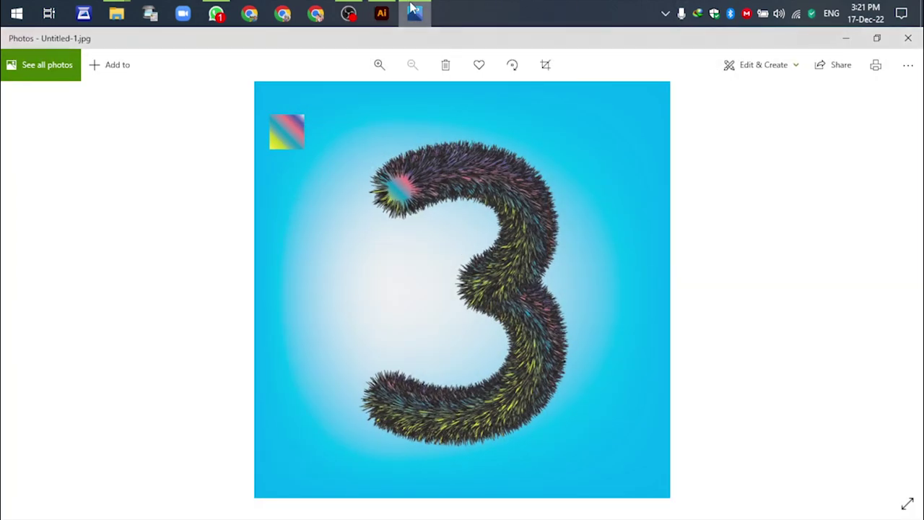
pyautogui.click(908, 38)
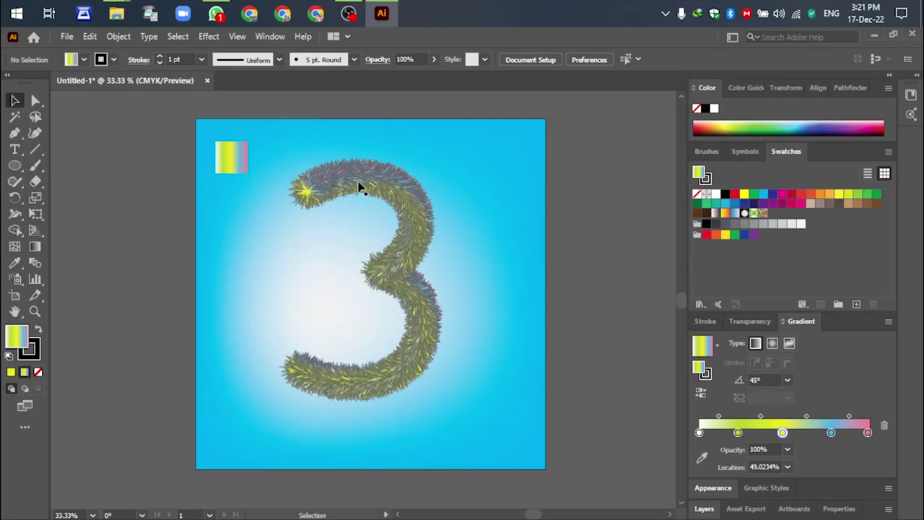
# - Place Untitled-1.jpg from the Downloads folder into the document as a linked image over the upper part of the artboard
pyautogui.scroll(-4, 316, 296)
pyautogui.scroll(3, 317, 280)
pyautogui.scroll(-1, 317, 279)
pyautogui.moveTo(117, 15)
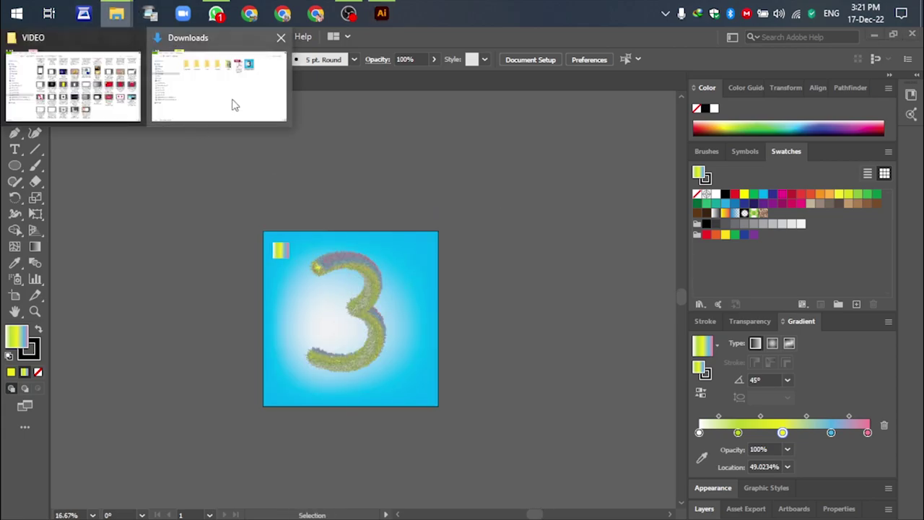
pyautogui.click(231, 108)
pyautogui.moveTo(662, 146); pyautogui.dragTo(347, 244)
pyautogui.scroll(-1, 363, 341)
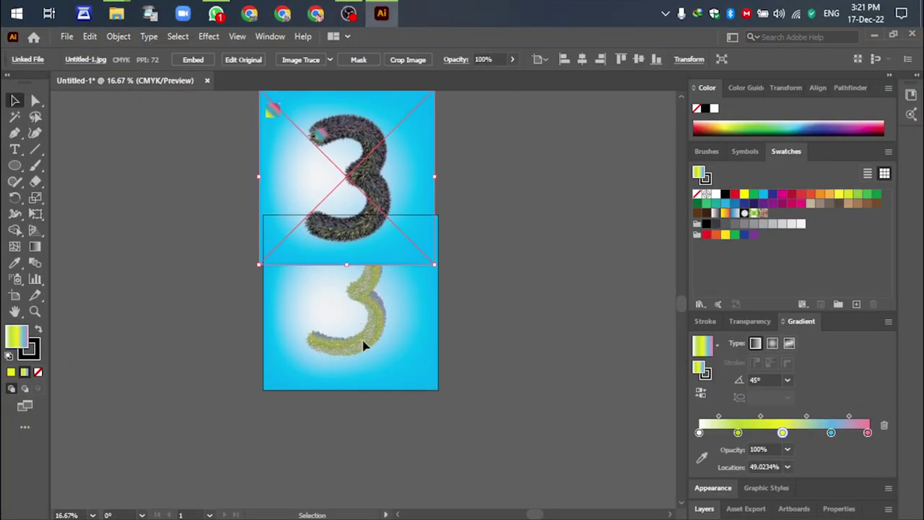
# - Move the linked reference image straight above the artboard, leaving a small gap, for comparison with the furry 3
pyautogui.scroll(2, 364, 340)
pyautogui.moveTo(360, 221); pyautogui.dragTo(372, 174)
pyautogui.scroll(-3, 360, 292)
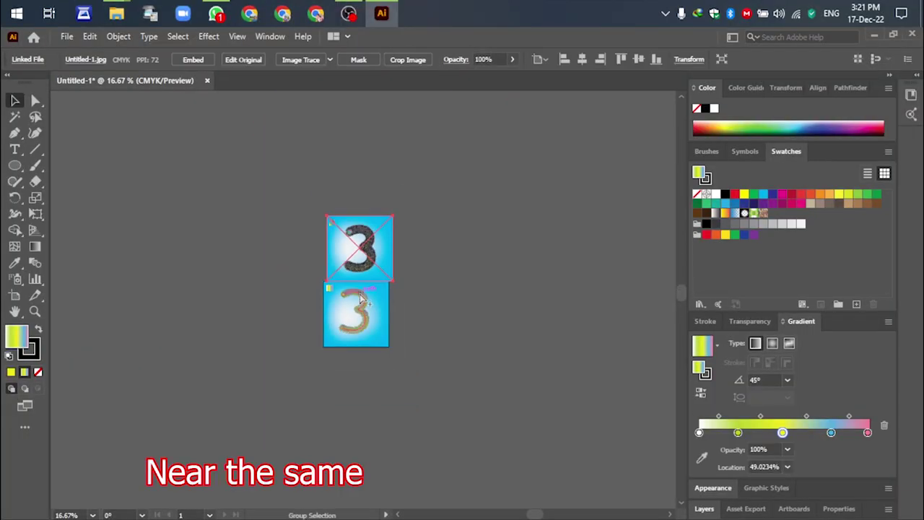
pyautogui.moveTo(359, 245); pyautogui.dragTo(355, 226)
pyautogui.scroll(3, 362, 281)
pyautogui.scroll(-2, 361, 280)
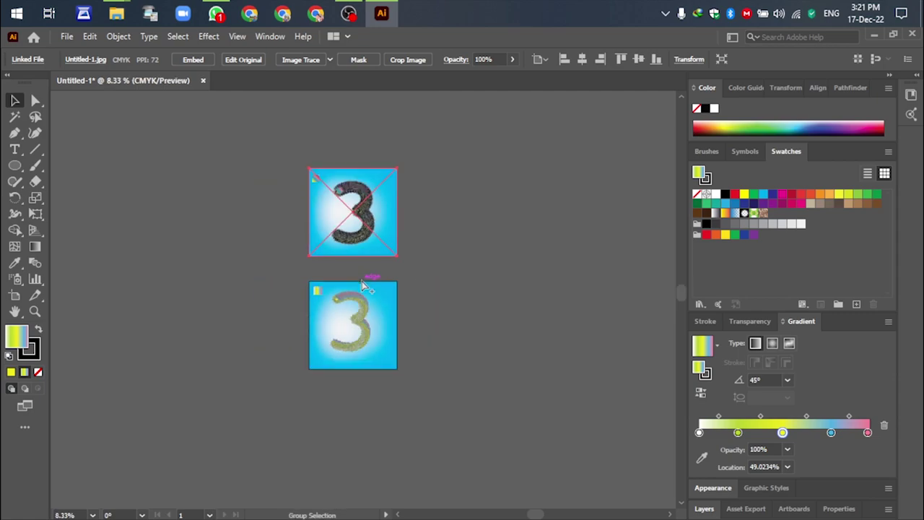
pyautogui.scroll(1, 360, 261)
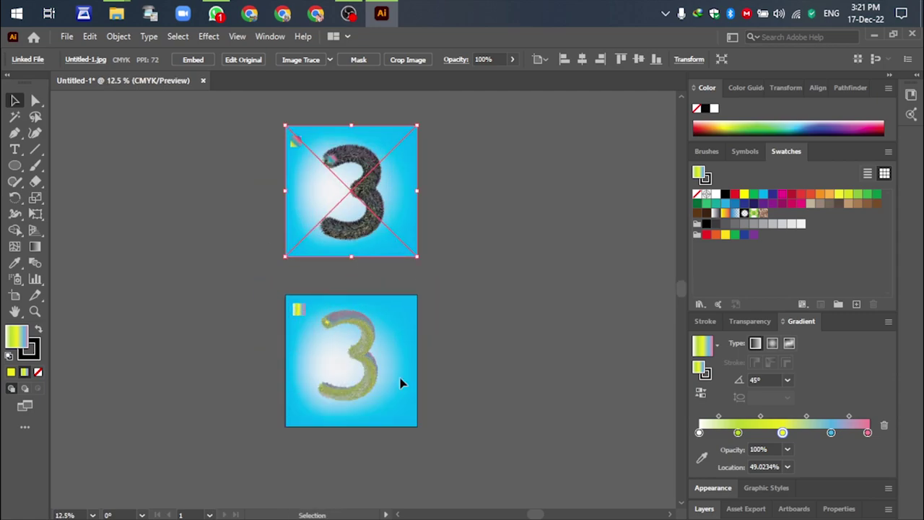